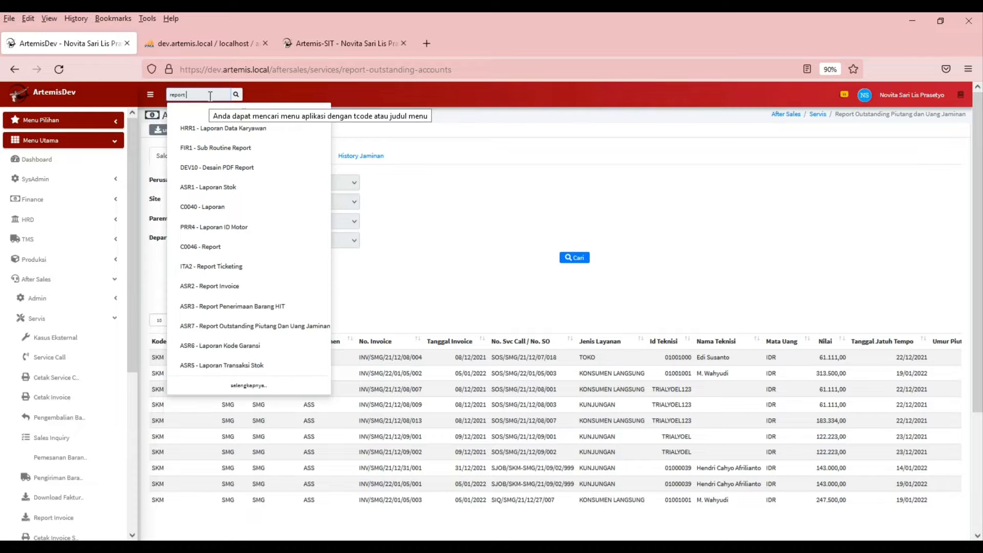
- Search the application menu for "report out" and for the code "asr7", and choose the ASR7 outstanding receivables report
type("out")
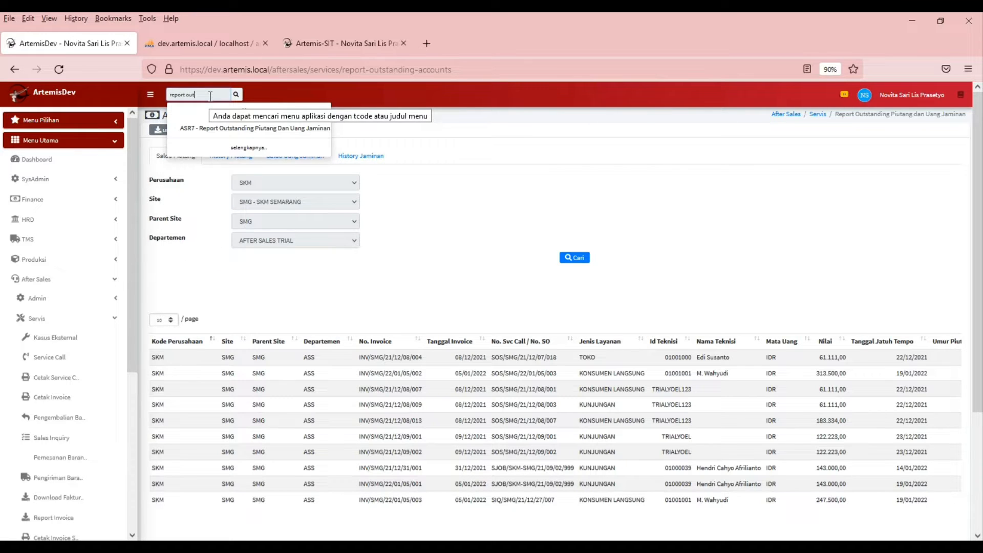
triple_click(210, 97)
type("as")
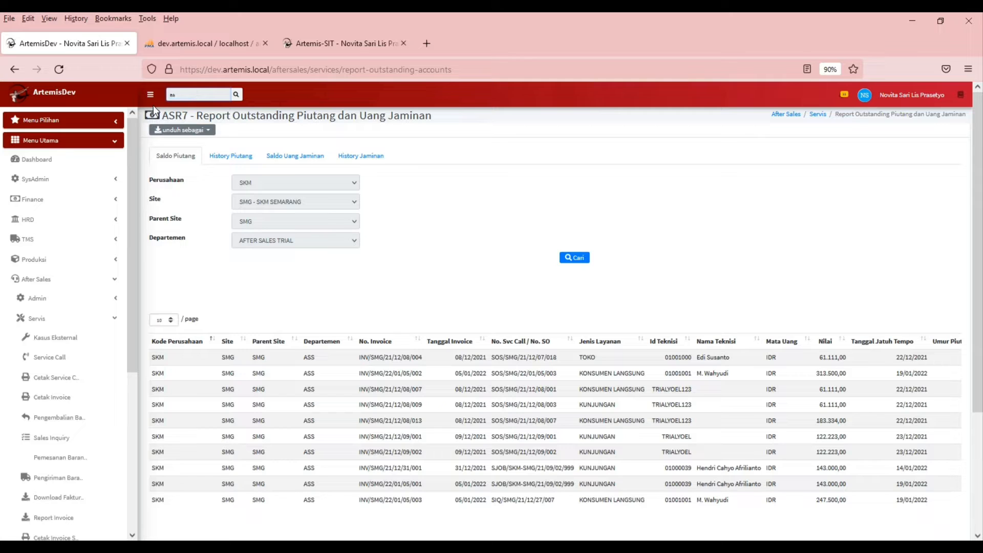
type("r7")
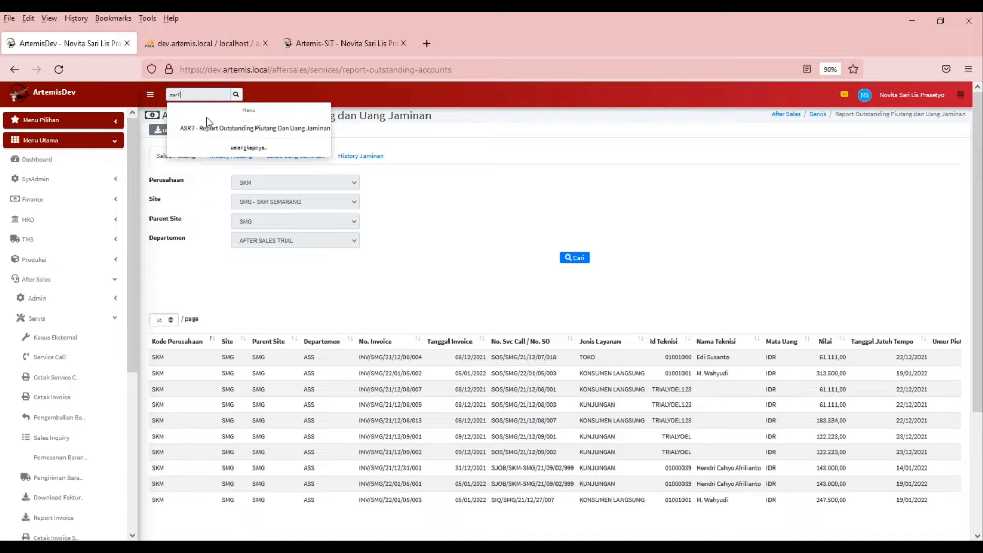
left_click(208, 127)
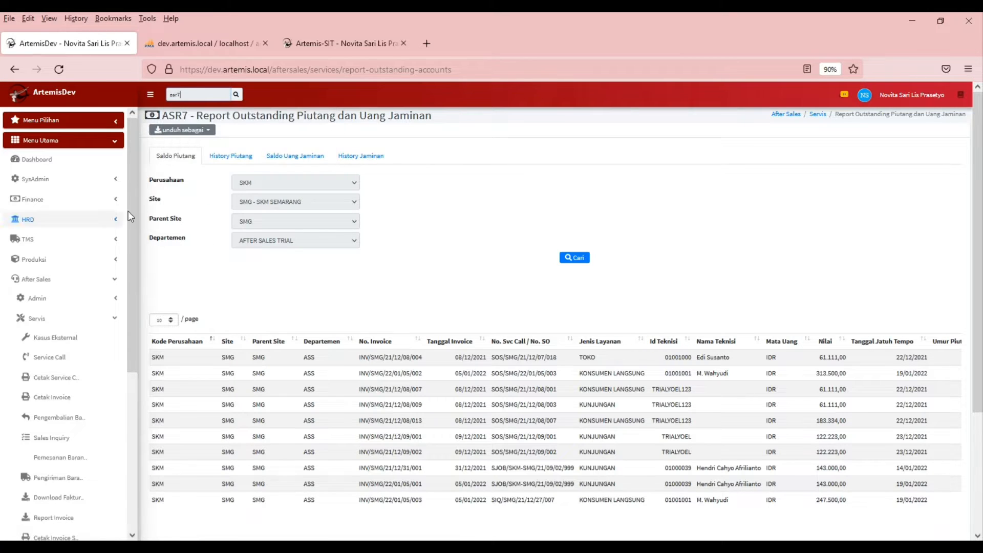
- Collapse and re-expand After Sales in the main menu, and expand its Servis group to locate the Report Outstanding entry
left_click_drag(134, 207, 137, 282)
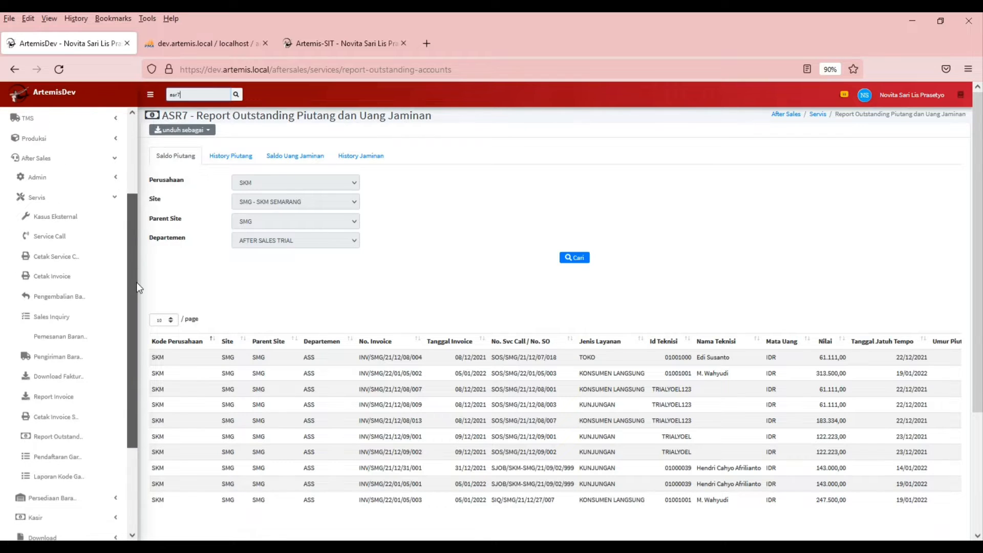
left_click(117, 165)
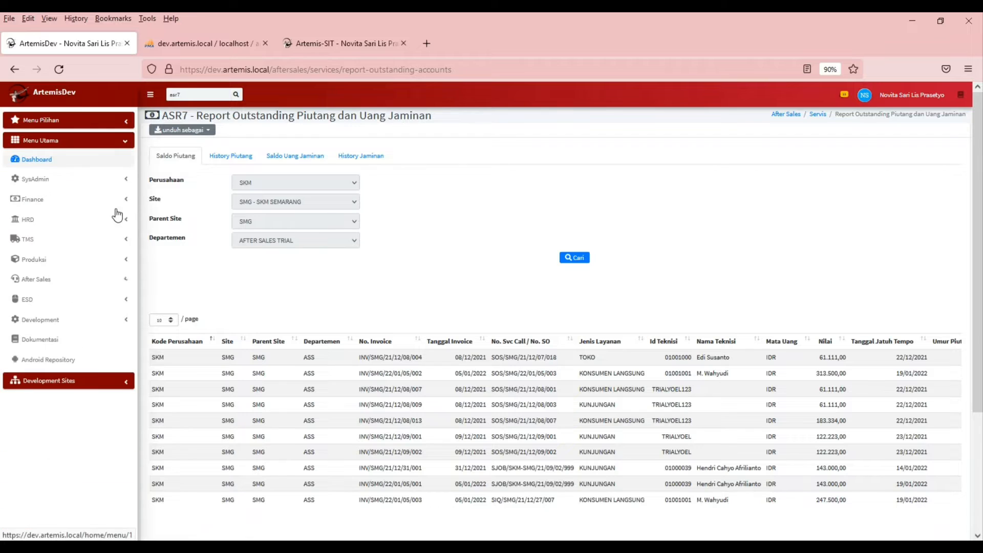
left_click(127, 286)
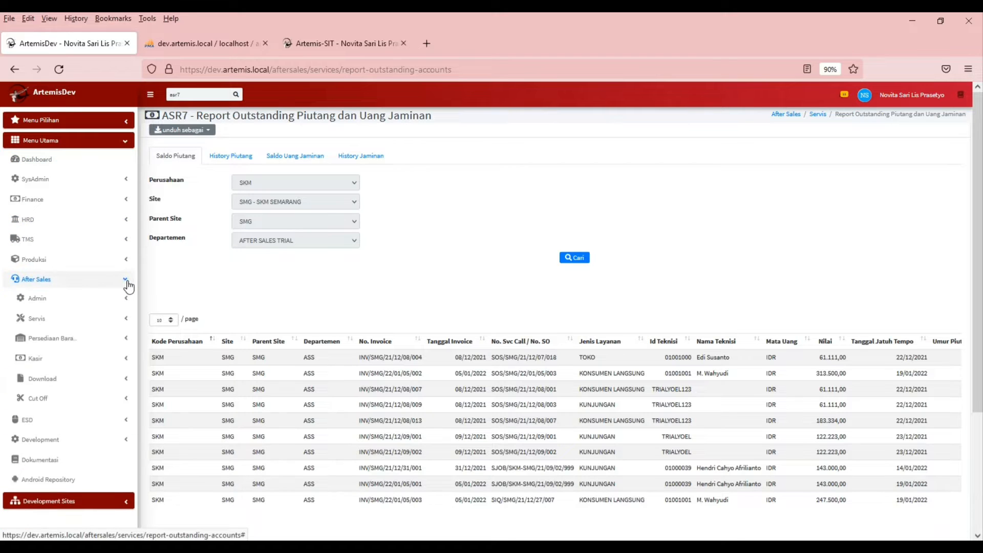
left_click(127, 318)
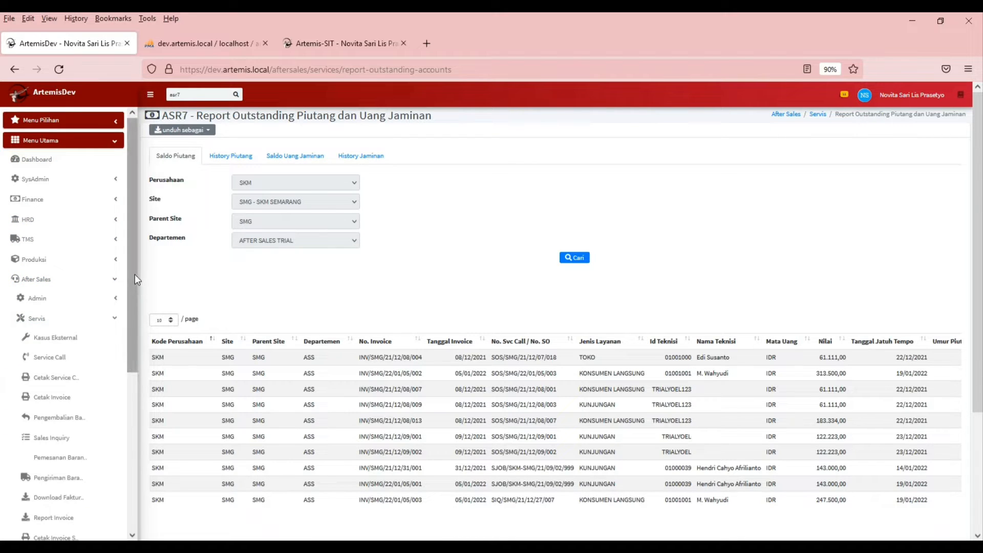
left_click_drag(134, 274, 146, 374)
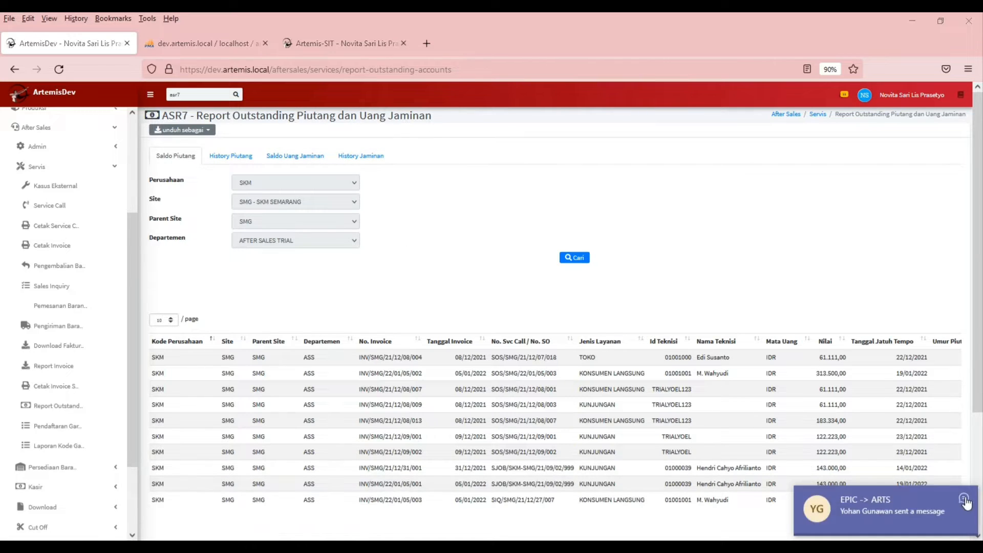
- Dismiss the chat notifications and examine the Saldo Piutang table's columns from Kode Perusahaan through Nama Group
left_click(965, 499)
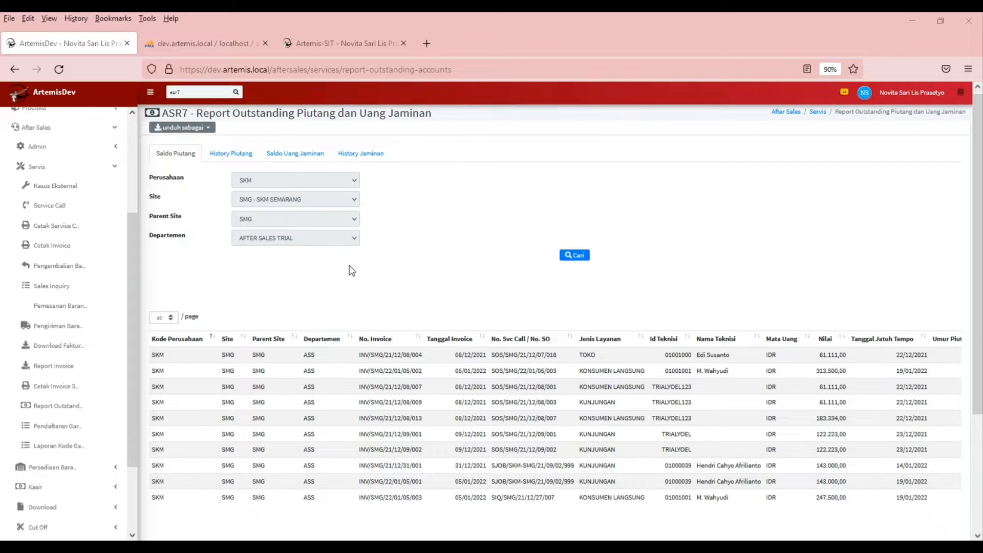
scroll(352, 271, "down", 2)
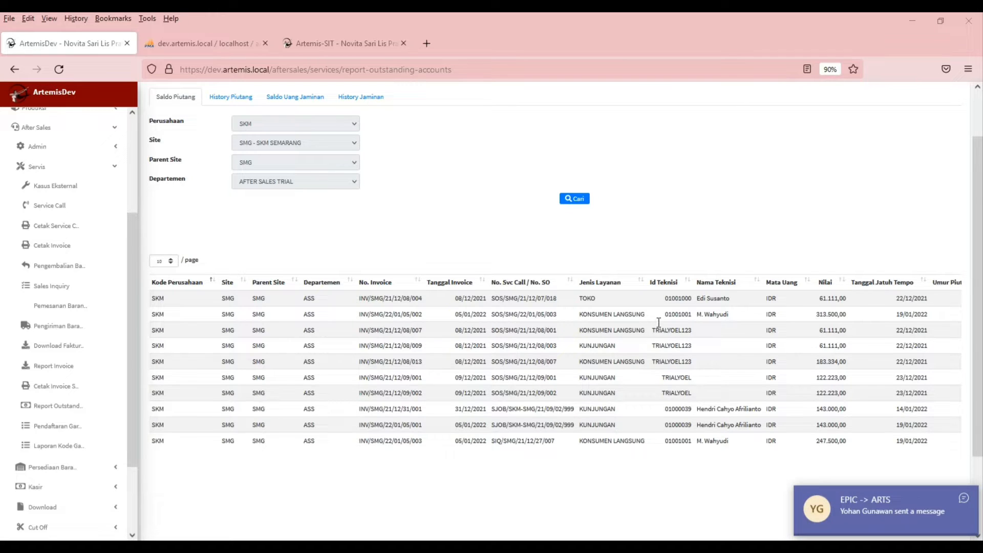
left_click(963, 497)
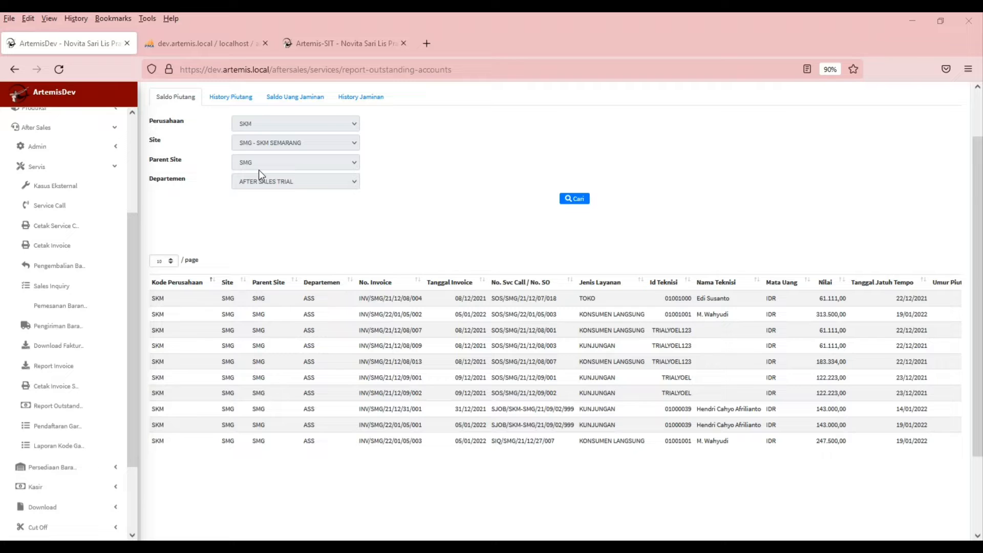
scroll(259, 173, "down", 2)
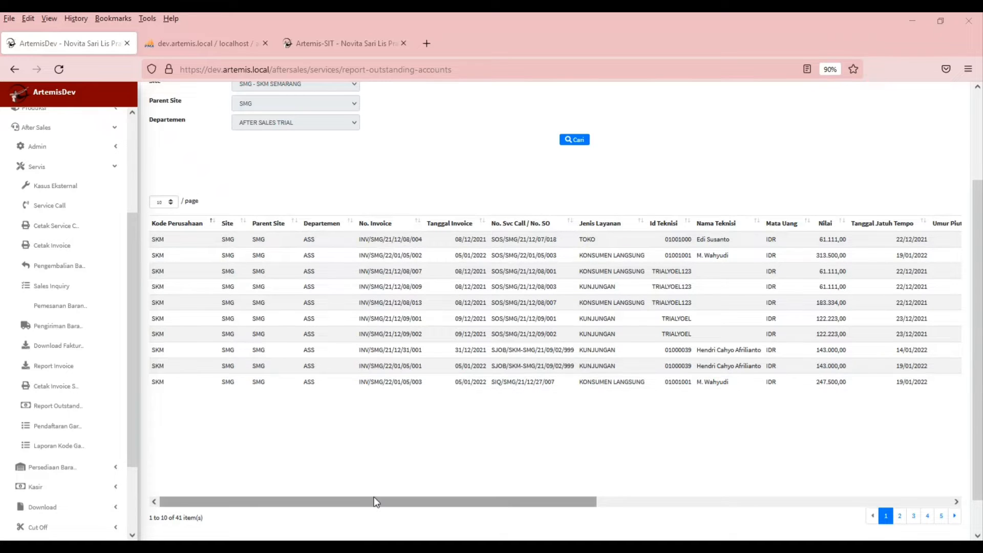
left_click_drag(367, 502, 473, 501)
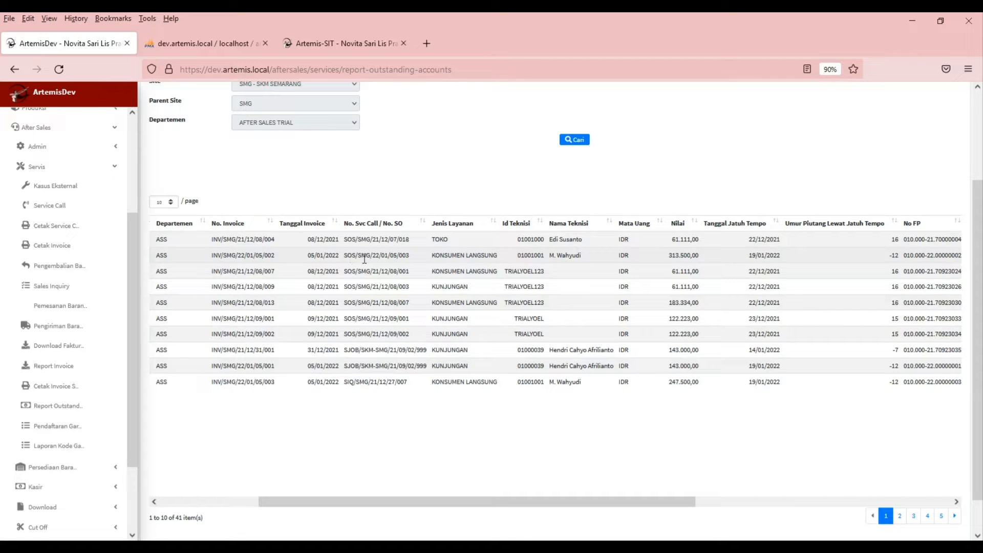
left_click_drag(439, 502, 597, 501)
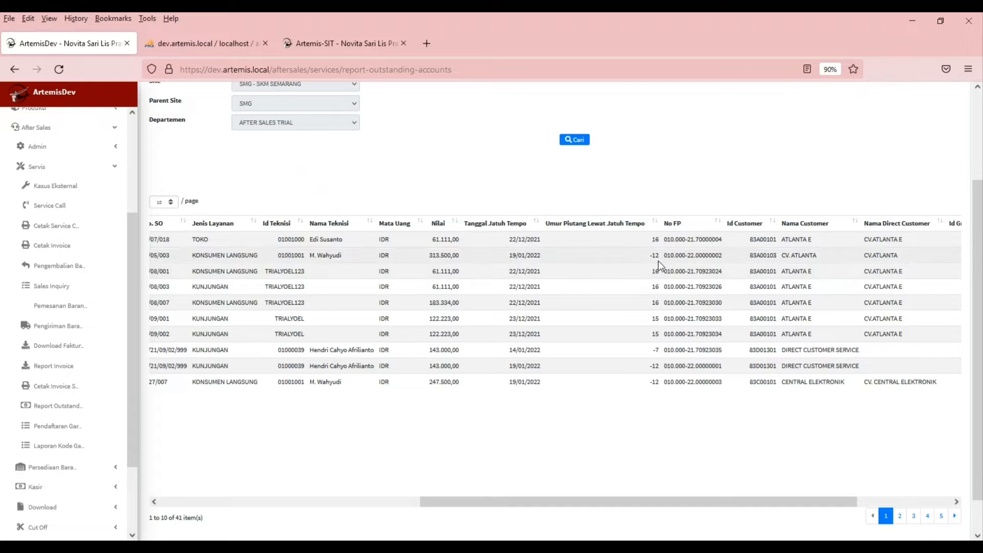
left_click_drag(644, 500, 746, 435)
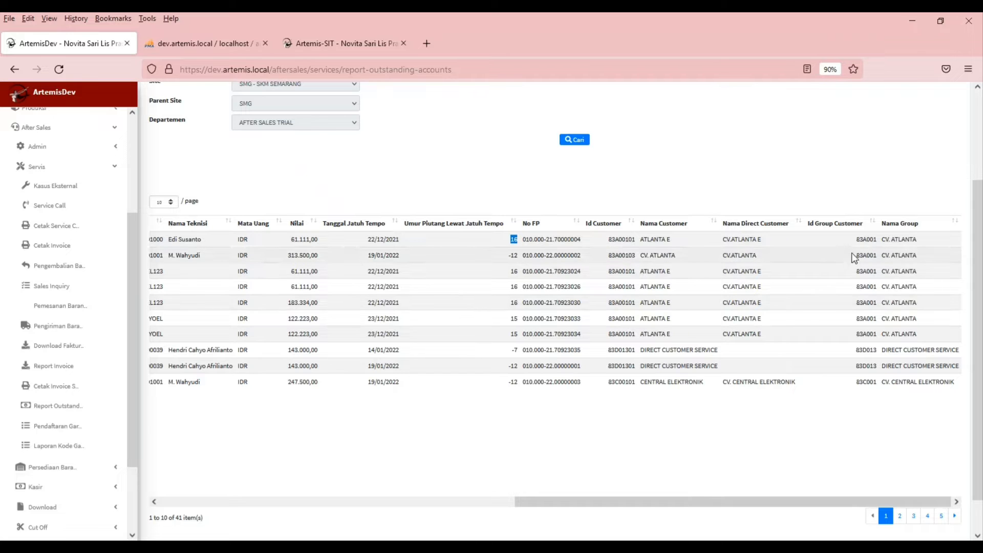
- Download the Saldo Piutang data as an XLSX report and open ReceivableBalances.xlsx with Excel
scroll(205, 213, "up", 3)
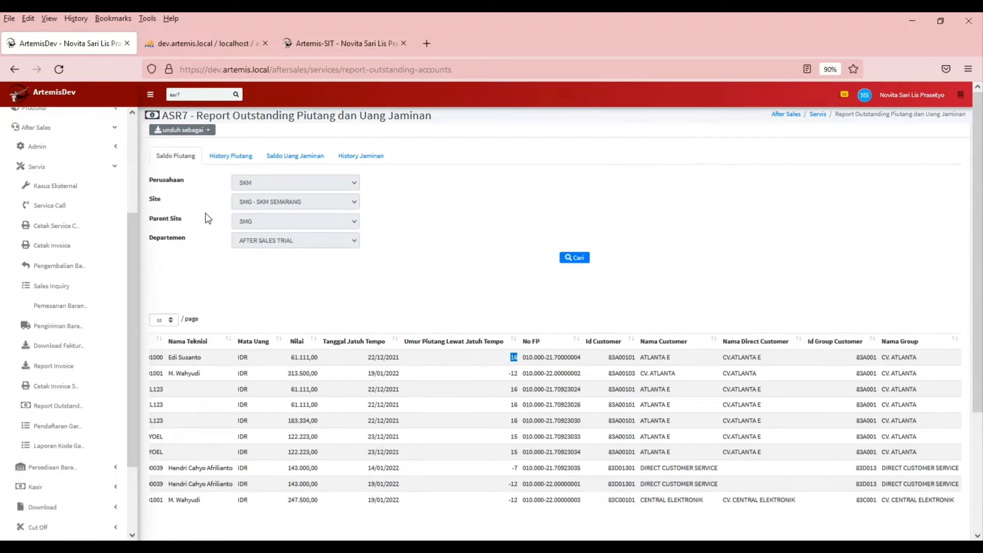
left_click(198, 131)
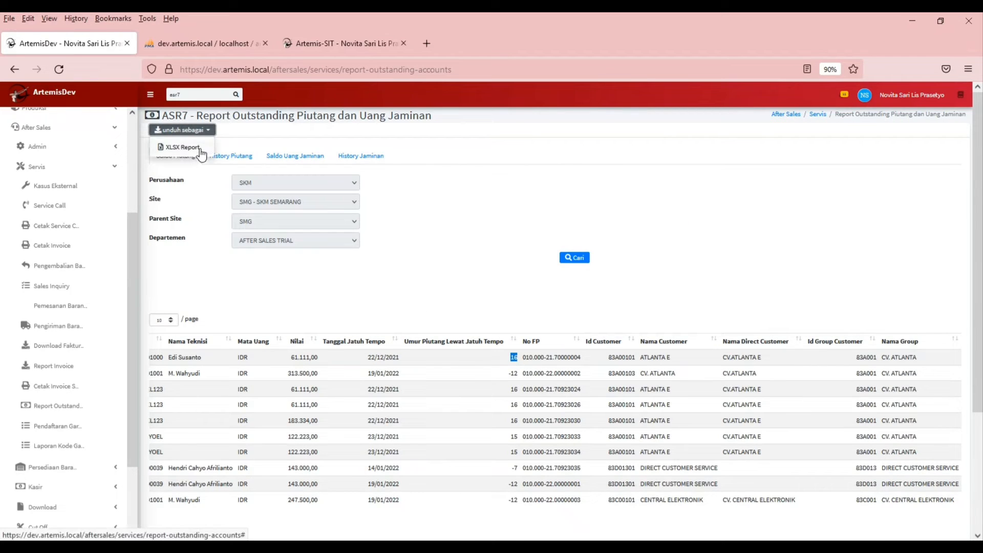
left_click(202, 154)
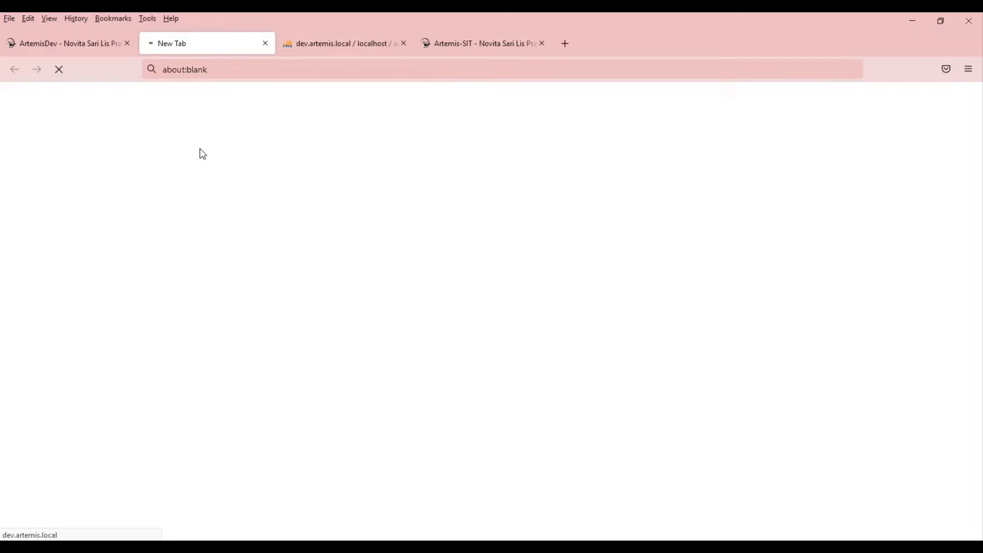
left_click(86, 46)
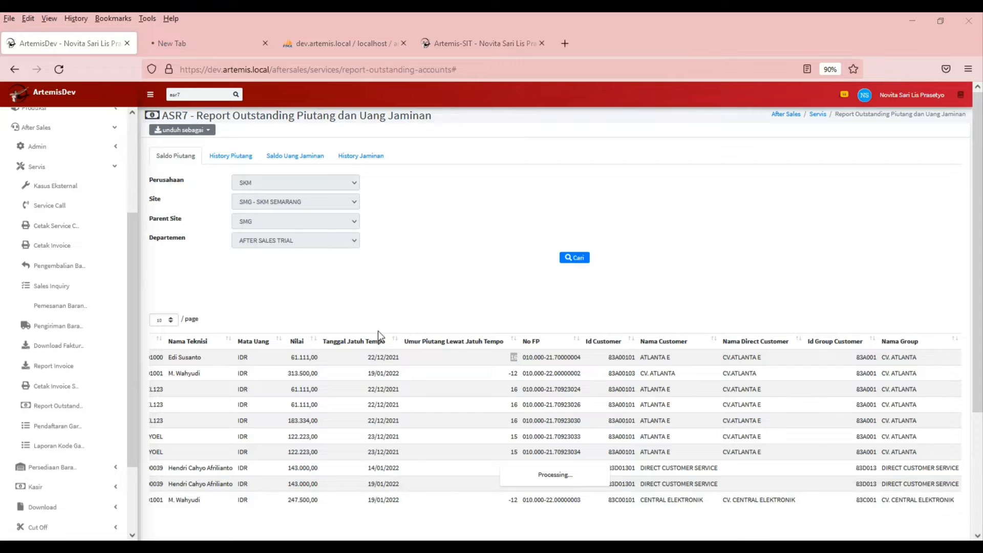
scroll(297, 346, "down", 2)
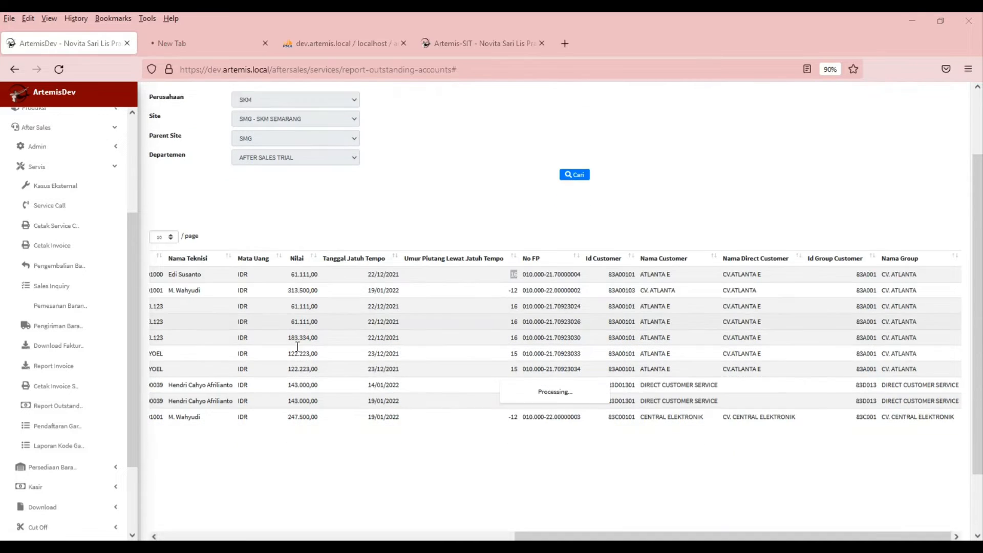
scroll(297, 348, "up", 2)
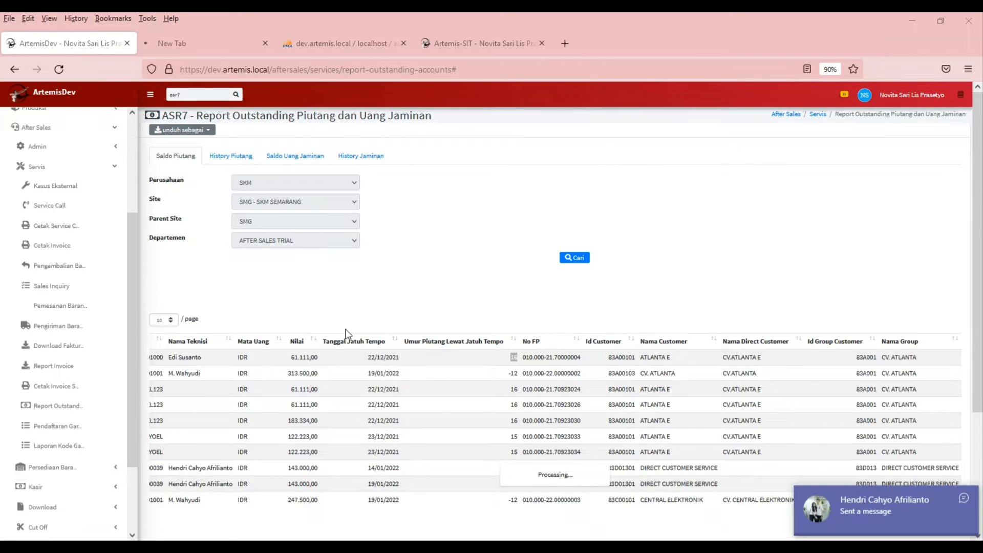
left_click(963, 498)
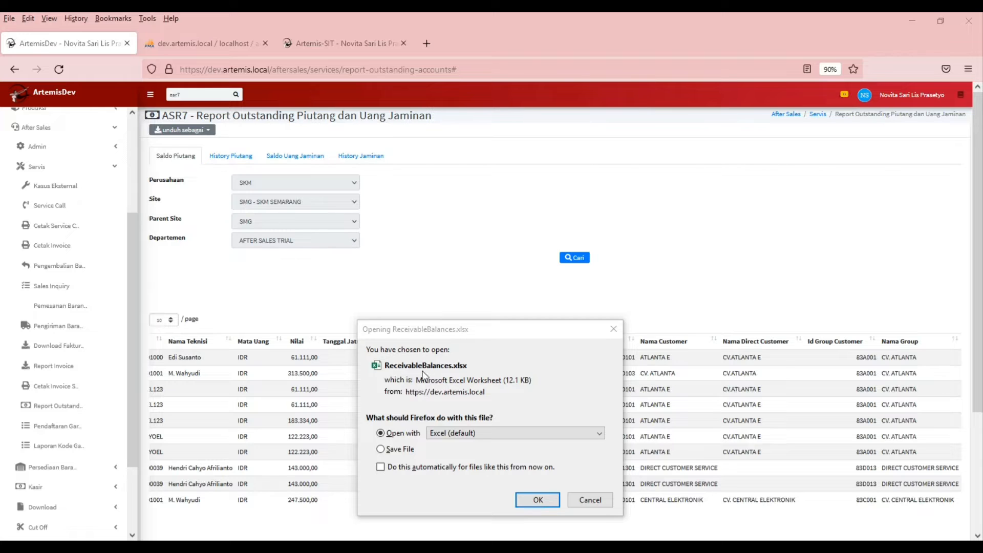
left_click(557, 500)
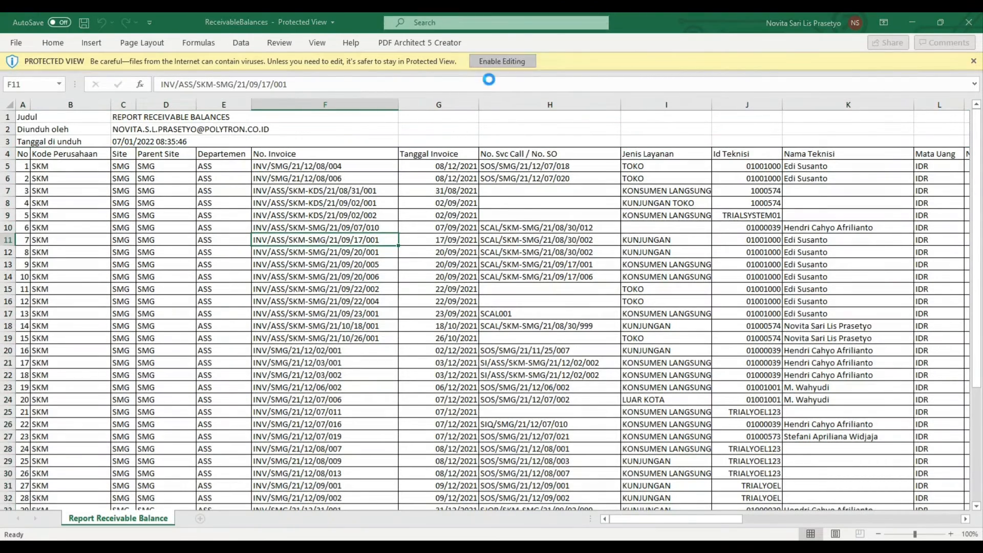
- Enable editing of the ReceivableBalances workbook and look over the exported invoice rows
left_click(499, 61)
left_click(181, 222)
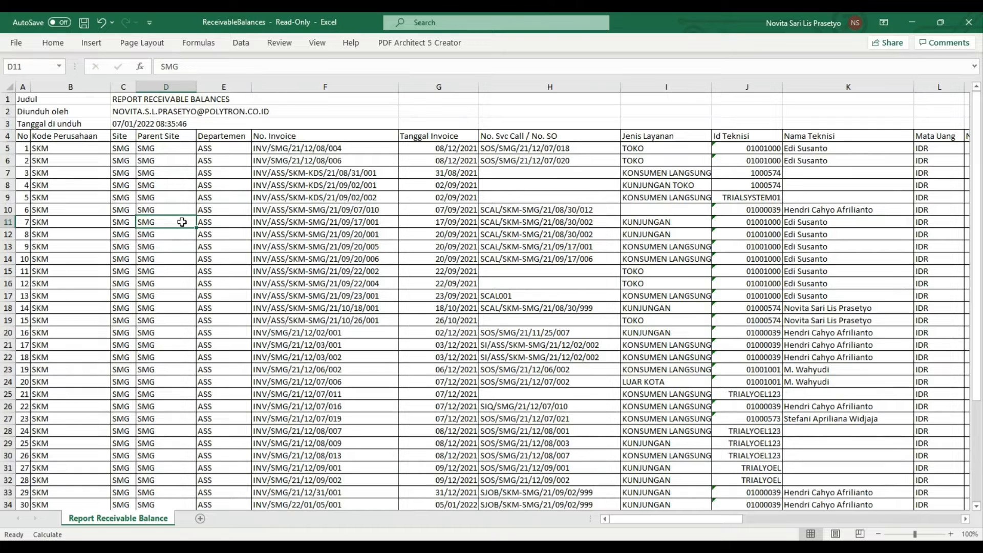
left_click(51, 173)
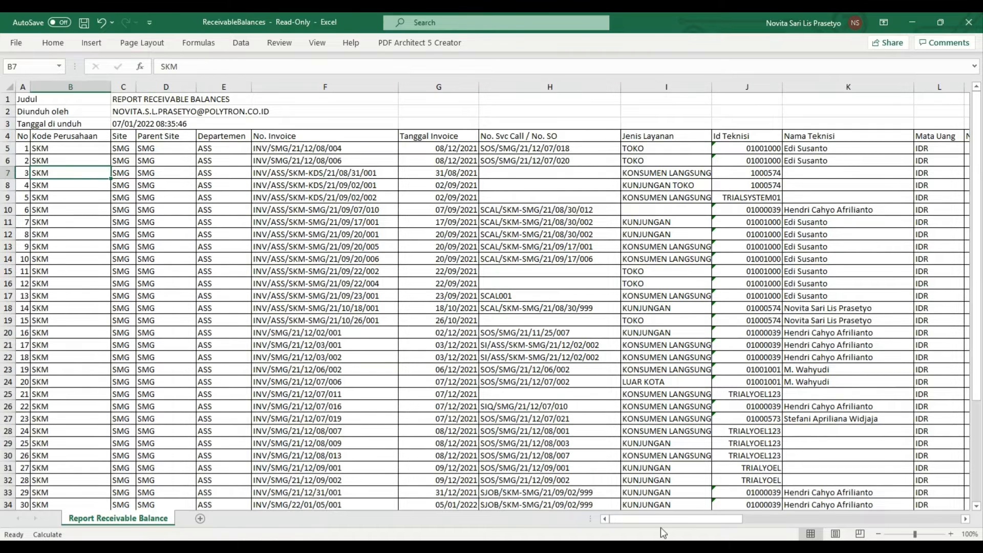
left_click_drag(650, 519, 664, 537)
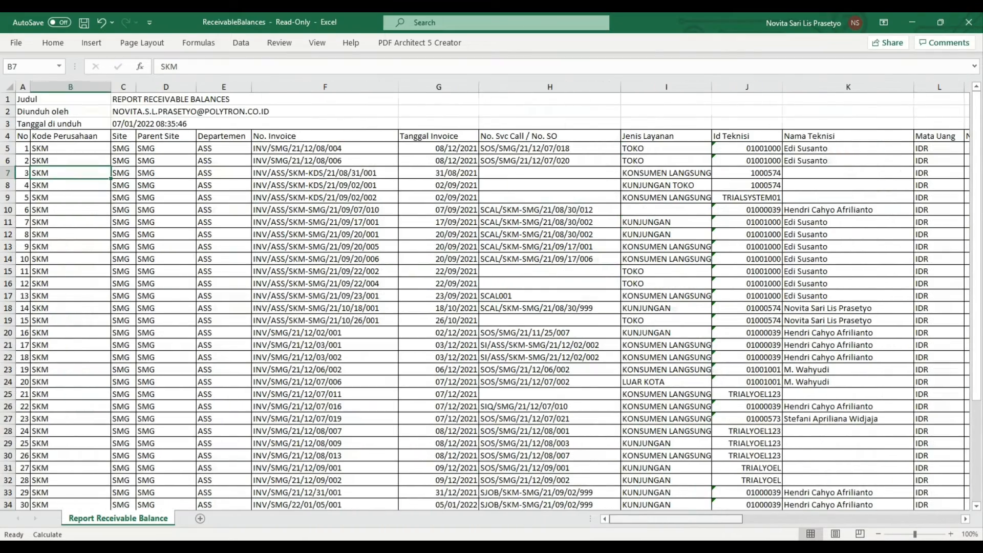
- Switch back to Firefox and open the History Piutang view of the ASR7 report
key("alt+Tab")
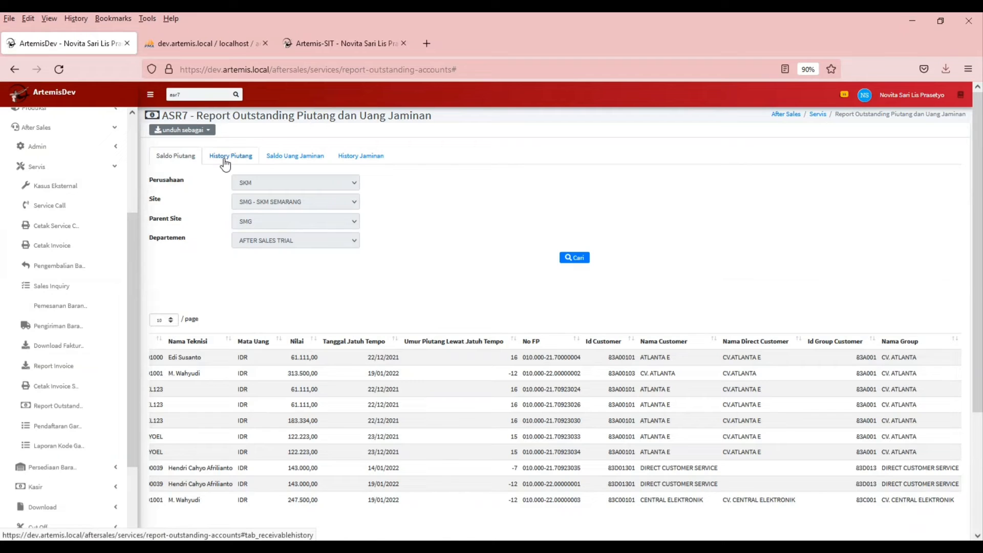
left_click(225, 158)
scroll(296, 308, "down", 1)
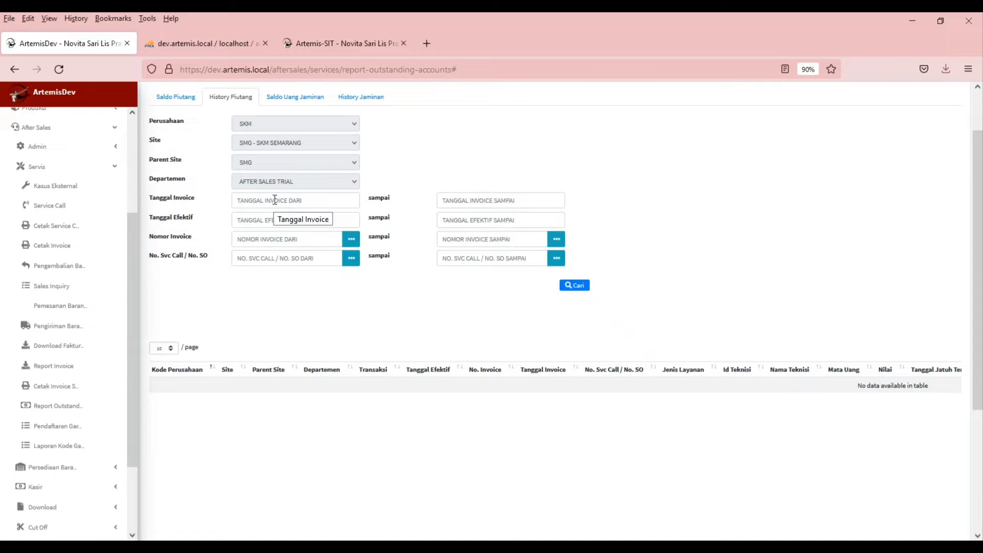
- Search the receivable history with Tanggal Invoice from 01/12/2021 to 07/01/2022, and point out the Tanggal Efektif filter
left_click(248, 202)
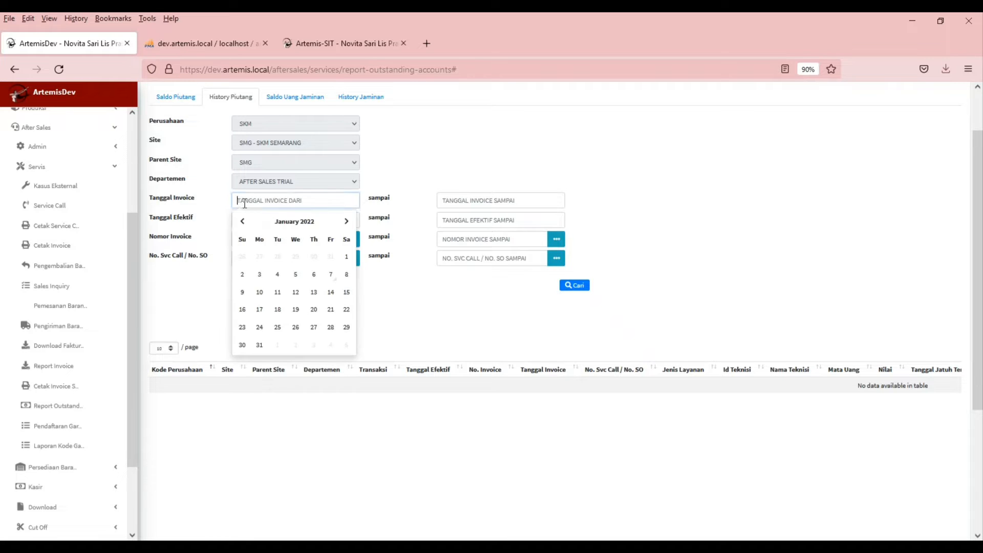
left_click(242, 220)
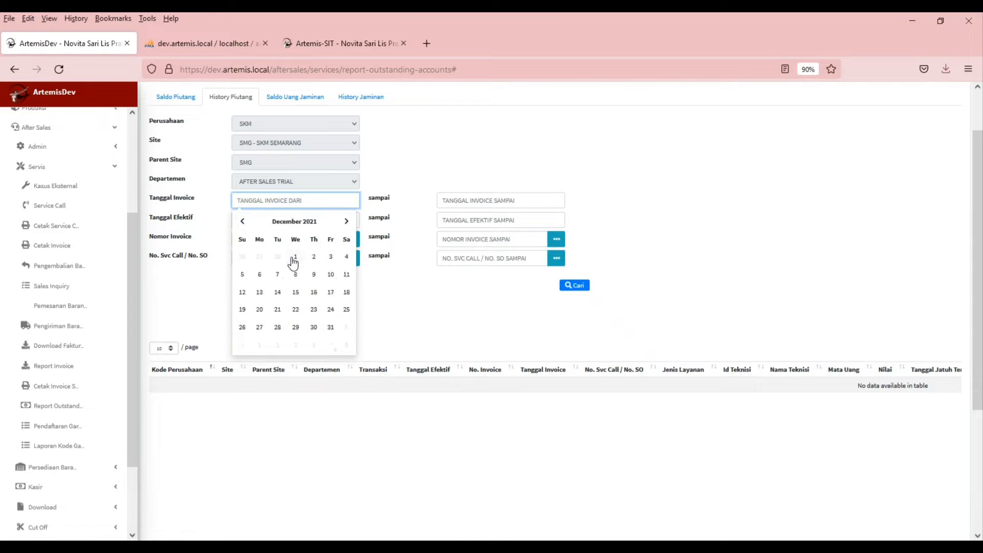
left_click(294, 256)
left_click(472, 202)
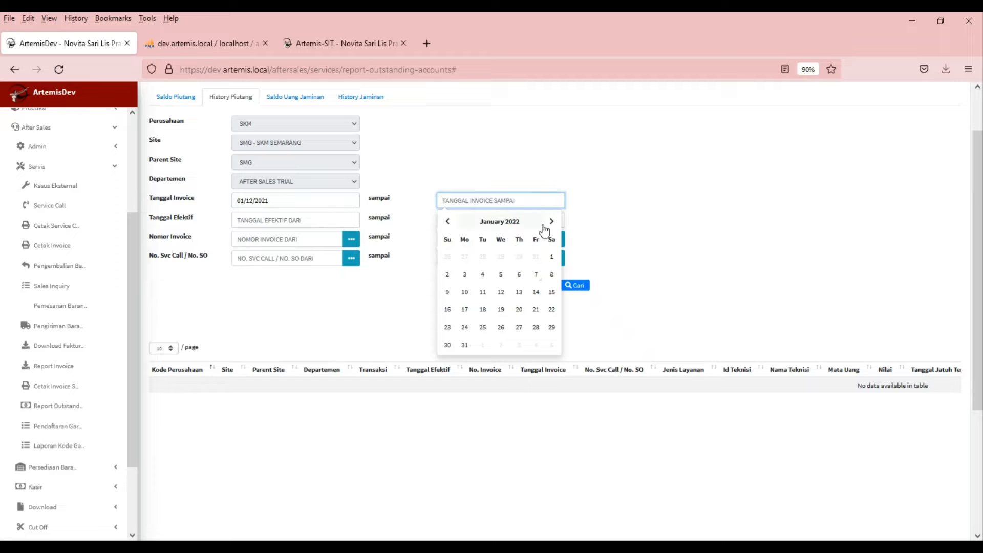
left_click(536, 275)
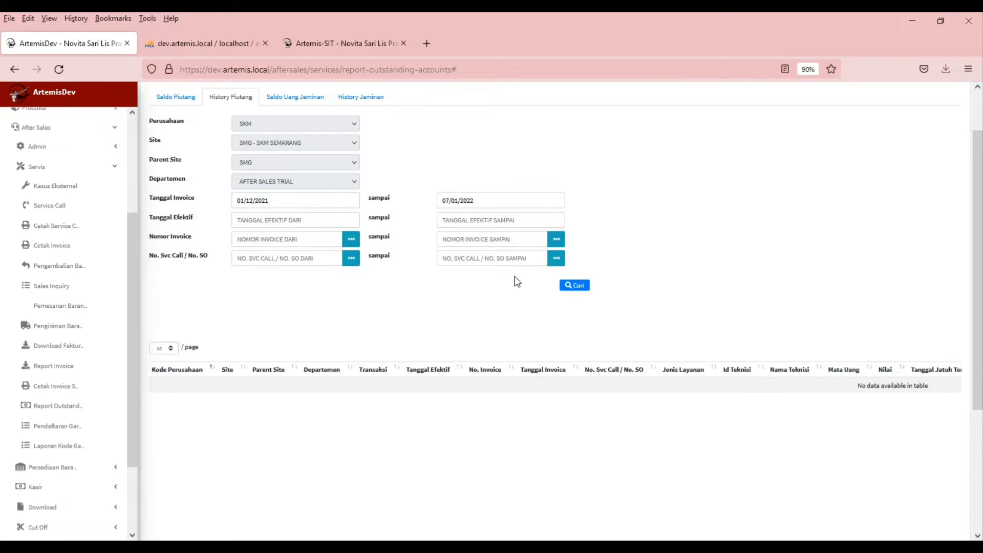
left_click(569, 288)
scroll(227, 217, "down", 2)
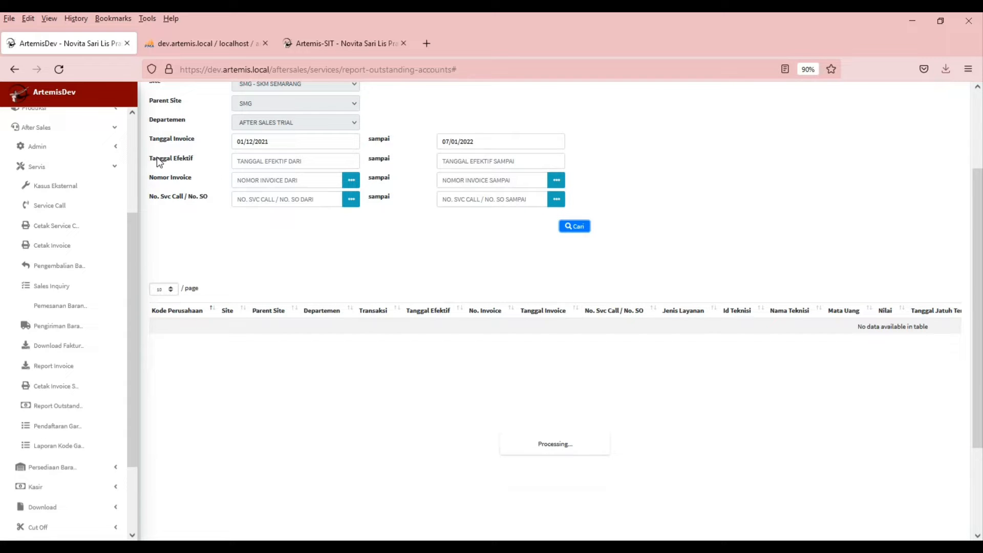
left_click_drag(156, 158, 195, 162)
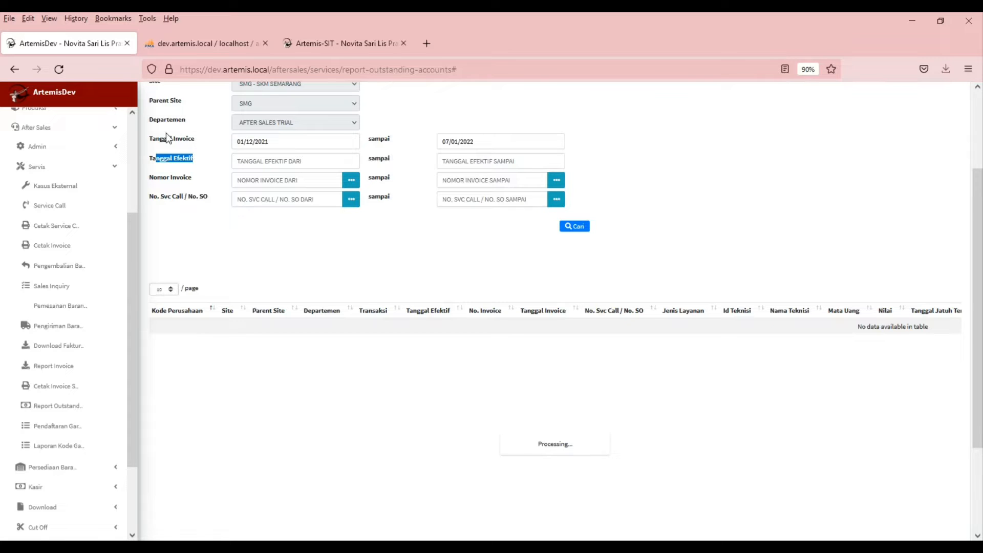
- Point out the Tanggal Invoice filter and open the invoice lookup for the start of the Nomor Invoice range
left_click_drag(159, 139, 193, 152)
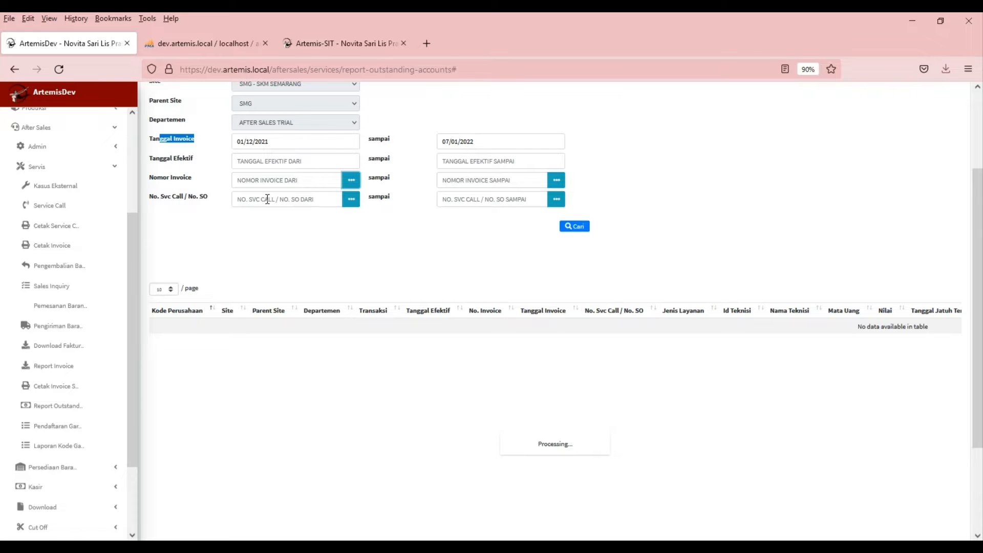
scroll(267, 199, "up", 2)
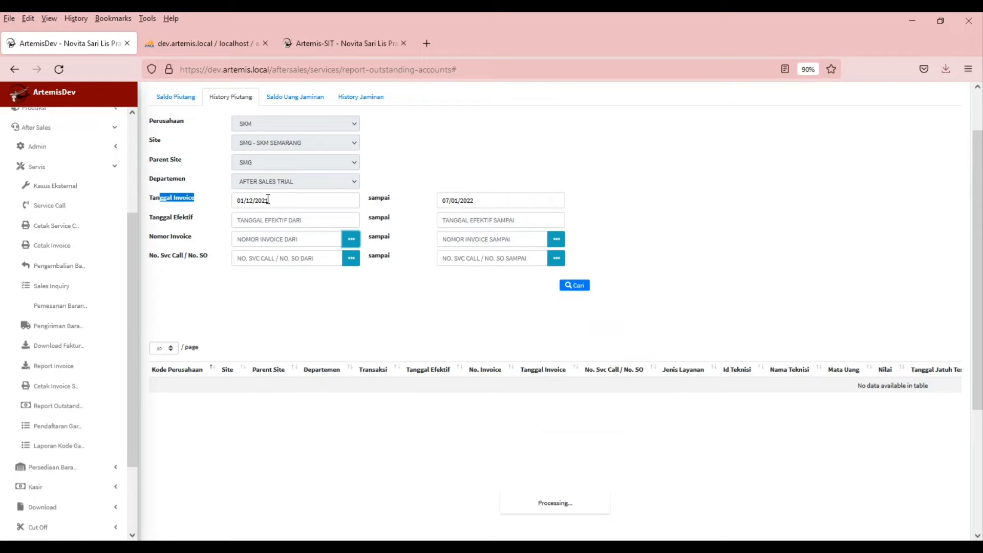
scroll(267, 199, "up", 2)
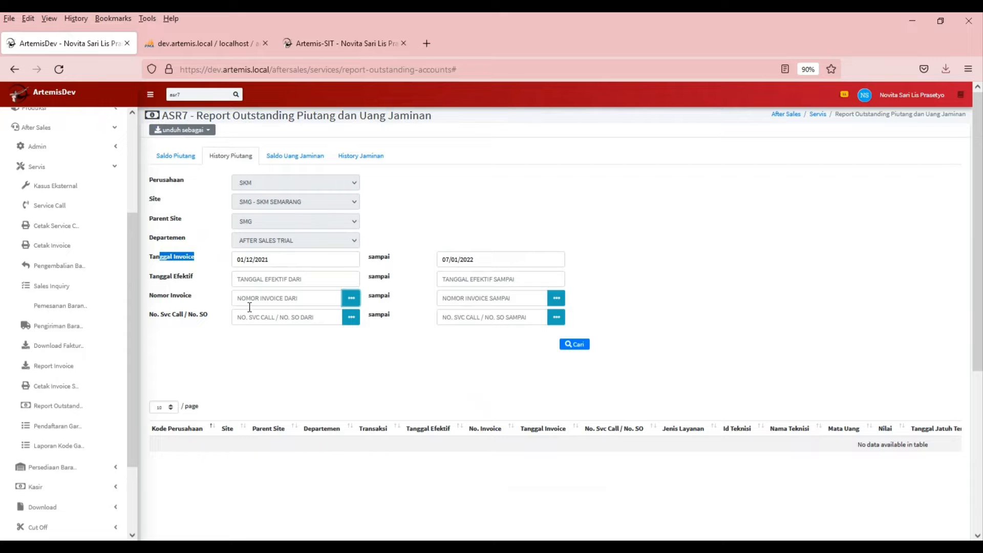
scroll(279, 307, "down", 2)
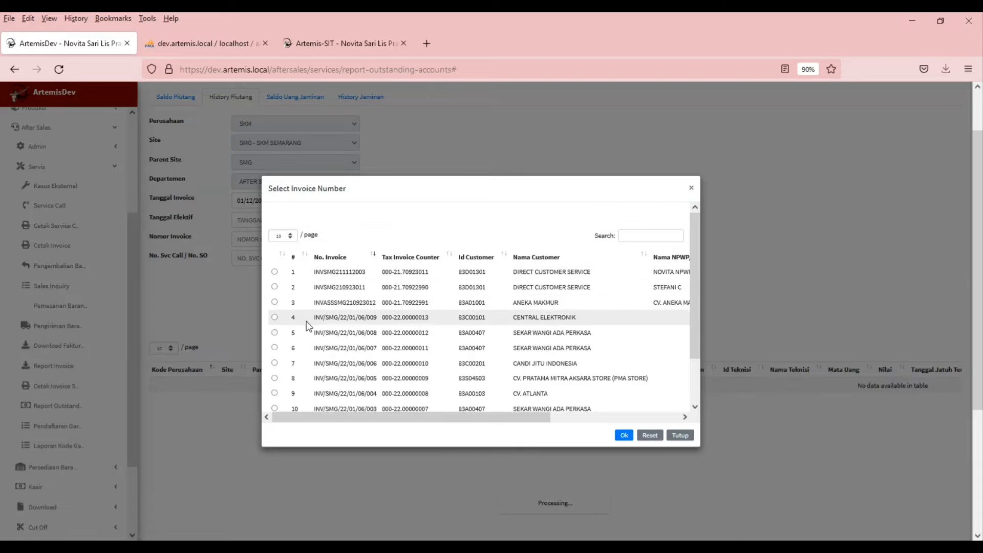
- Look across all columns of the invoice list and search it for atlanta
left_click_drag(420, 415, 531, 426)
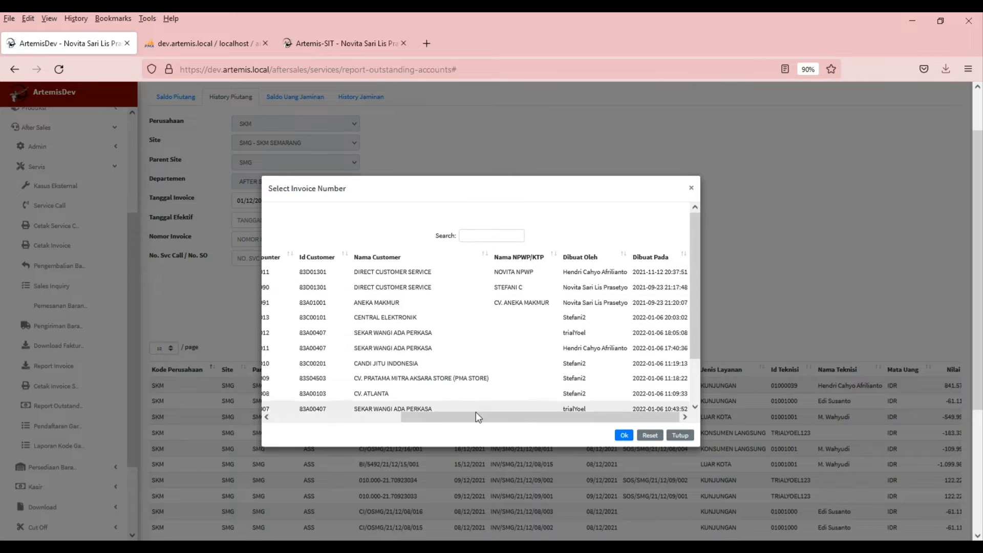
left_click_drag(471, 419, 355, 423)
left_click(646, 233)
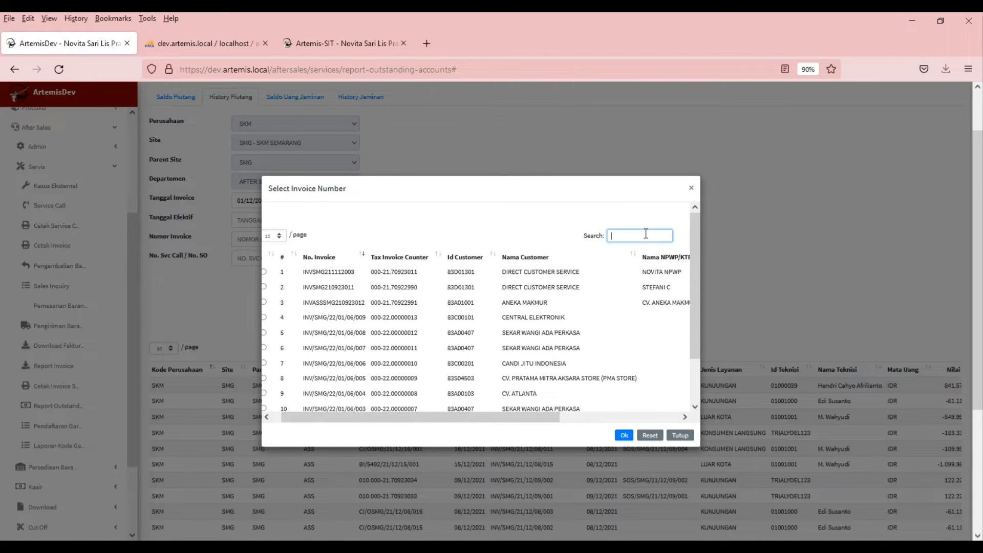
type("atlan")
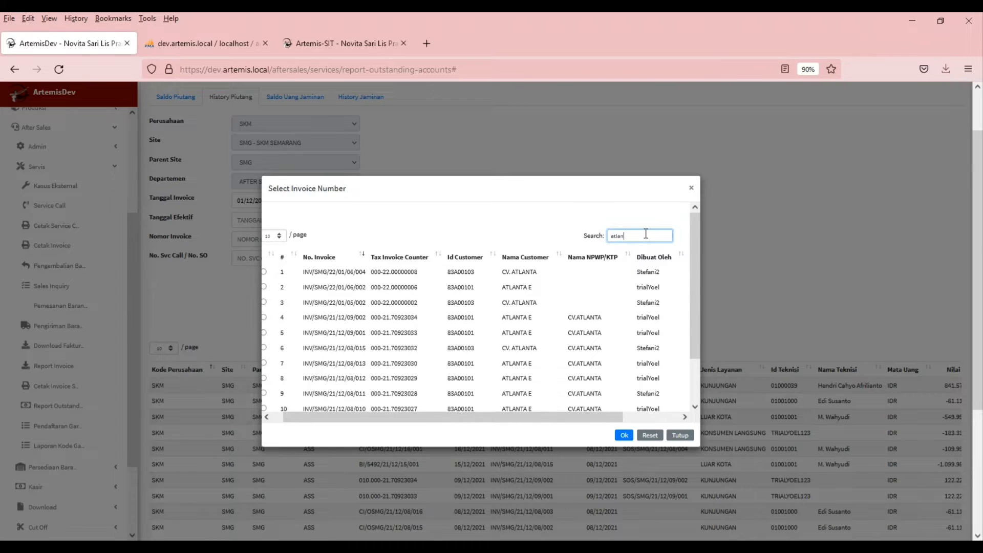
type("ta")
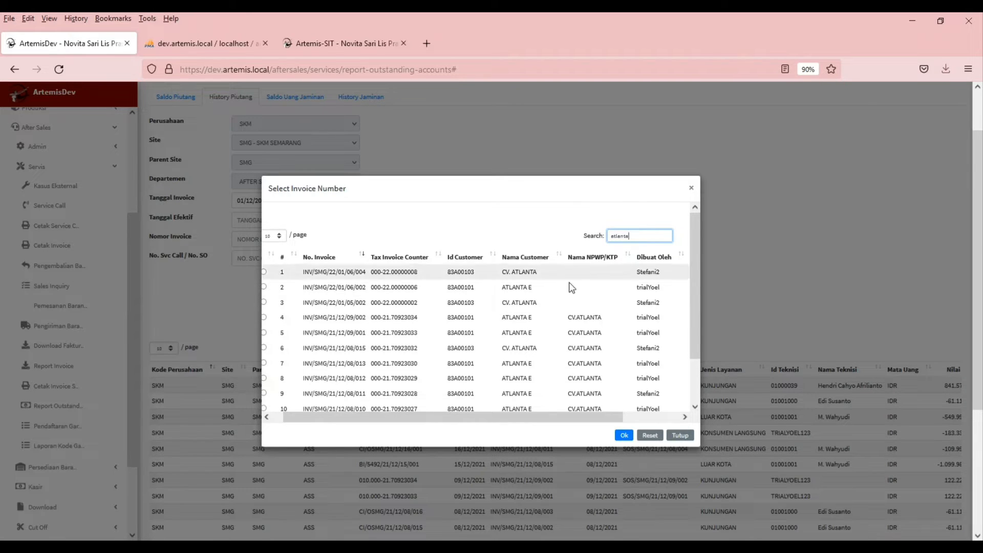
scroll(510, 317, "down", 2)
scroll(509, 316, "up", 2)
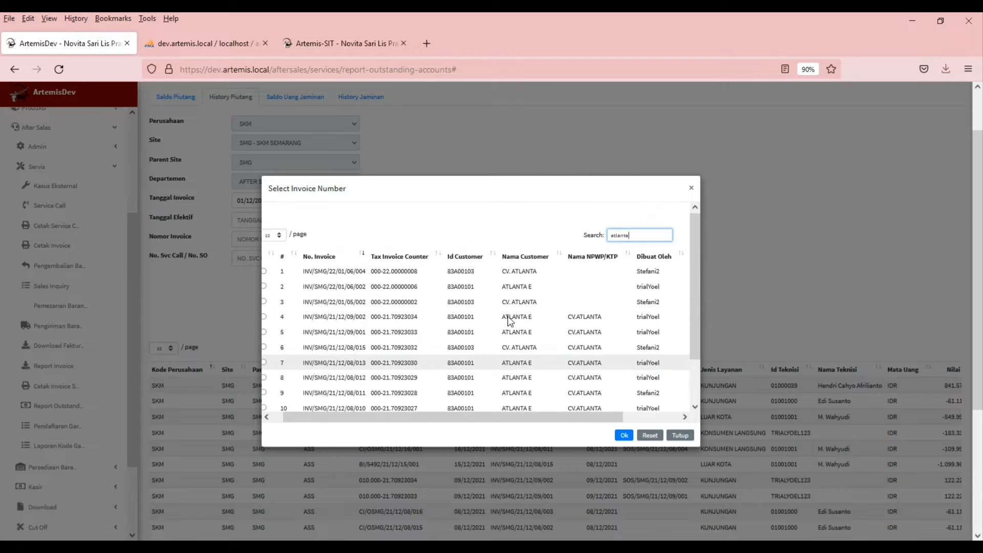
- Replace the invoice lookup's search text with 22/01/06 and look over the filtered invoices
left_click_drag(656, 235, 576, 238)
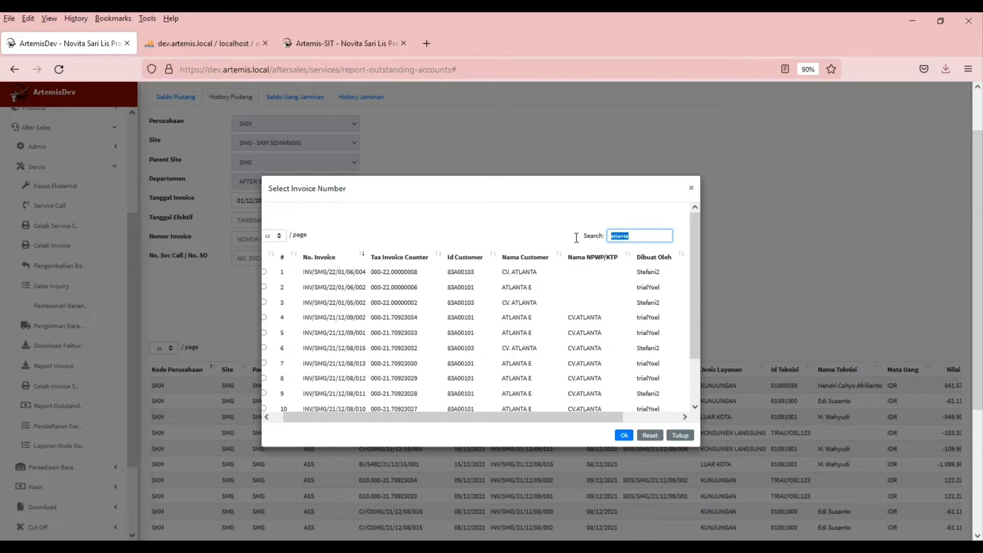
type("22/01")
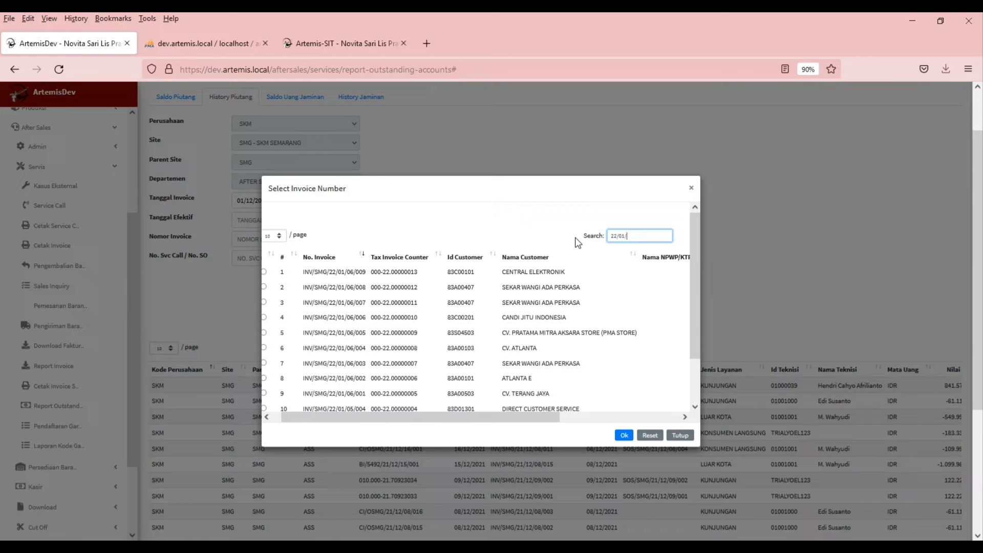
type("/06")
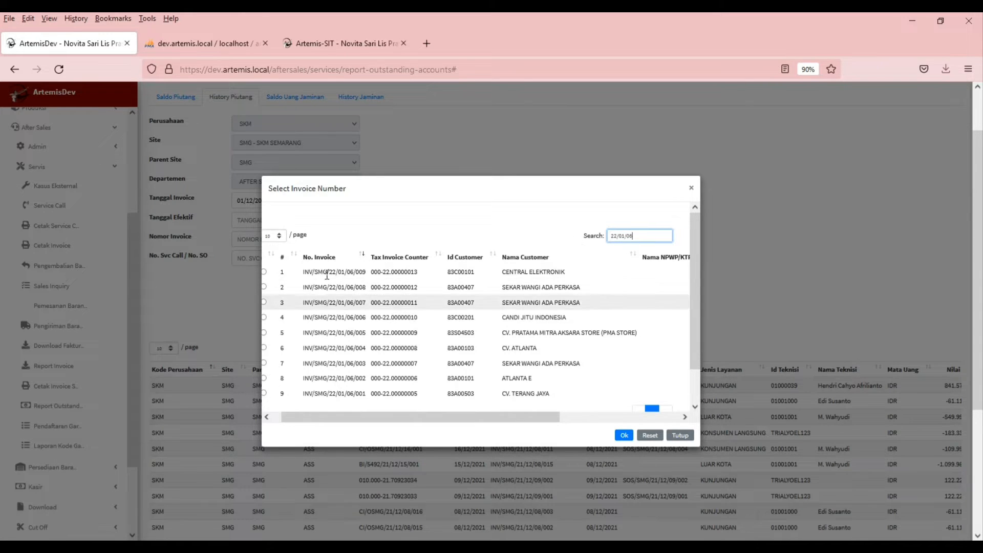
scroll(323, 314, "up", 2)
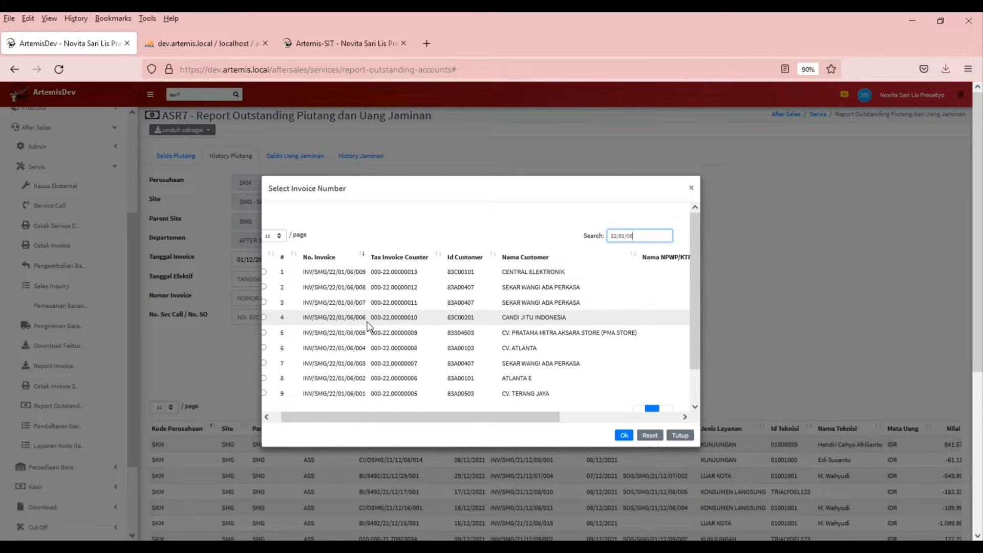
left_click_drag(353, 418, 344, 418)
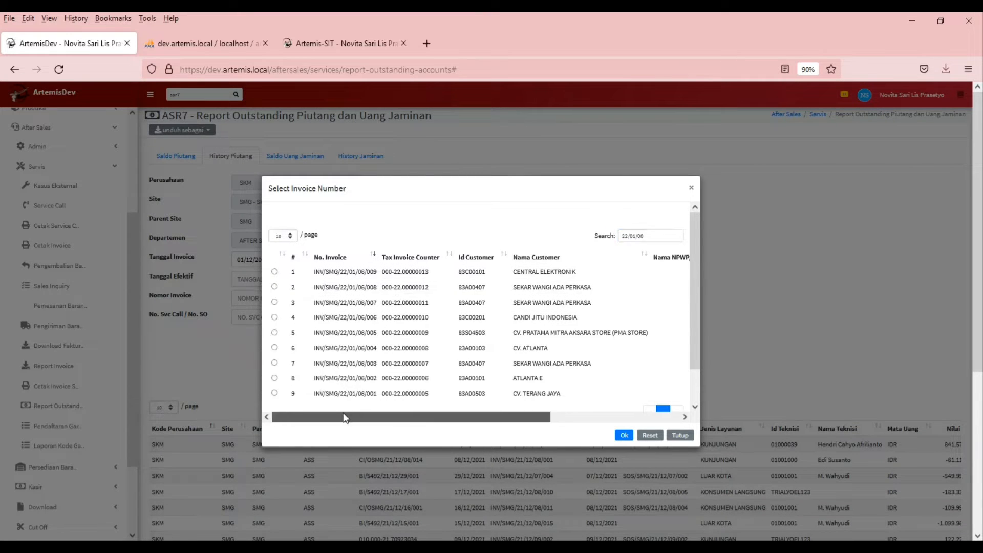
- Try selecting each of the first three invoices in turn and close the lookup without applying a choice
left_click(274, 272)
left_click(275, 287)
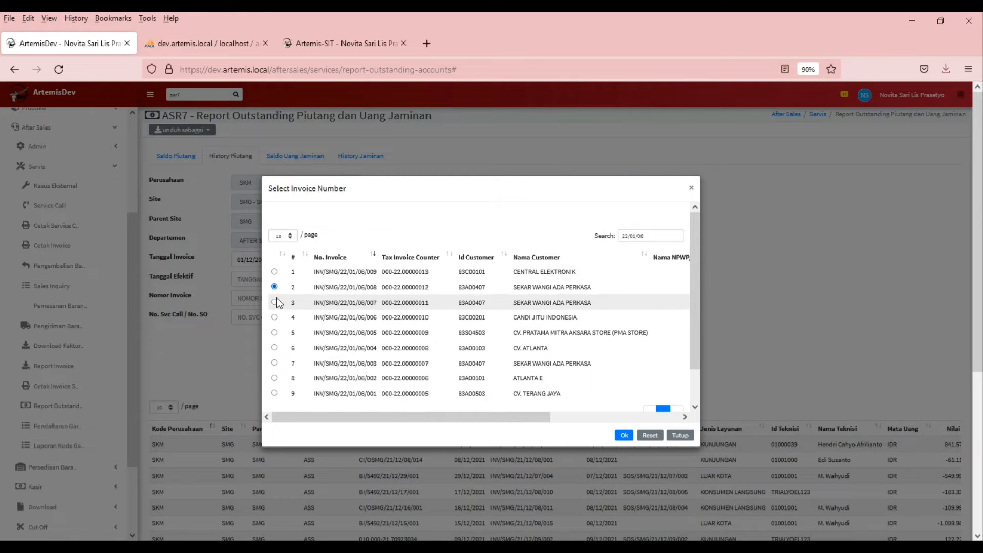
left_click(275, 302)
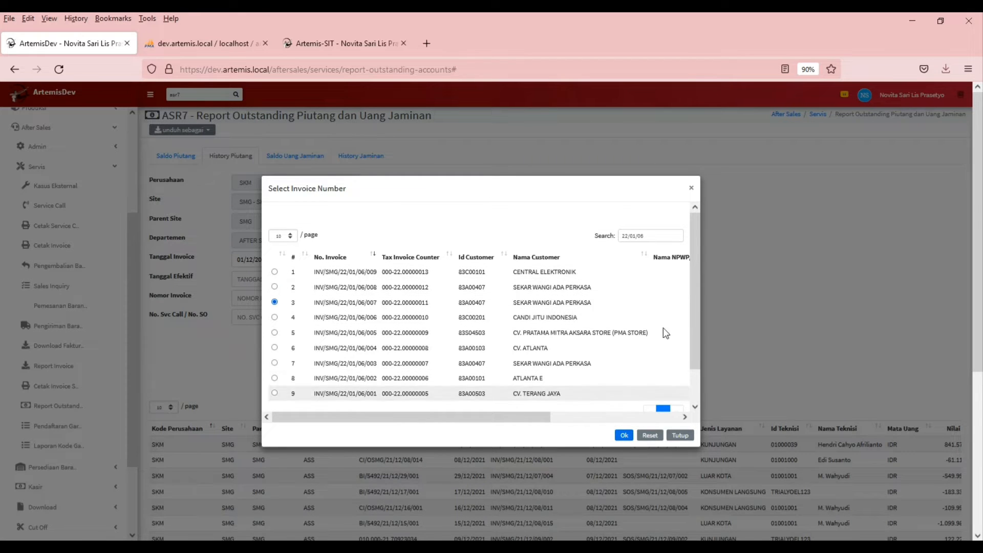
left_click(691, 188)
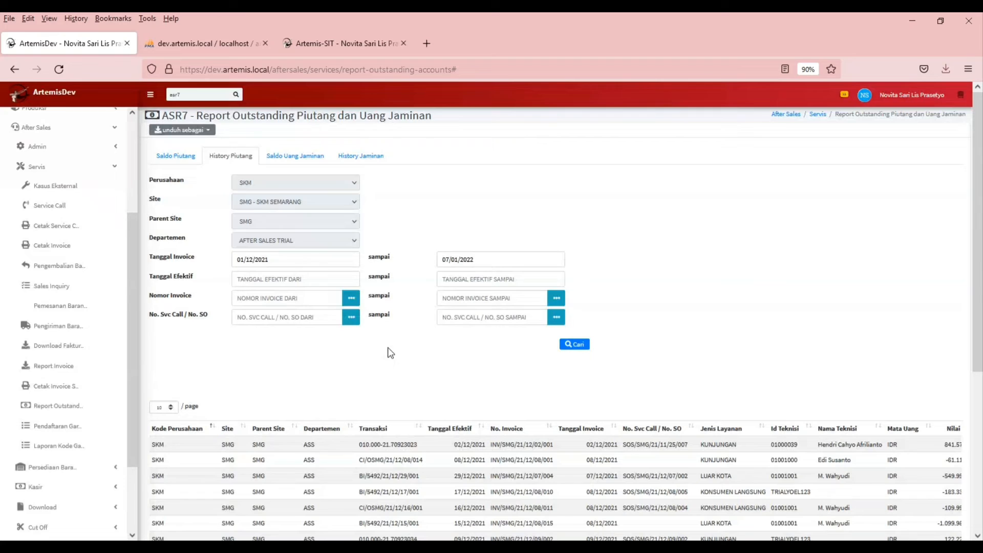
- Open the lookup for the start of the No. Svc Call / No. SO range and browse to page 4
left_click(352, 320)
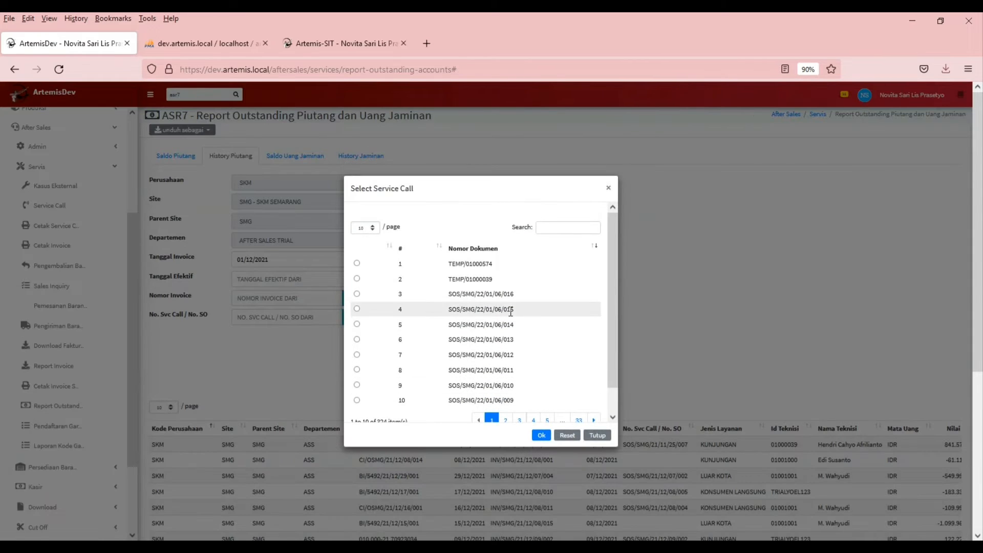
scroll(510, 310, "down", 1)
scroll(510, 310, "up", 1)
left_click(533, 420)
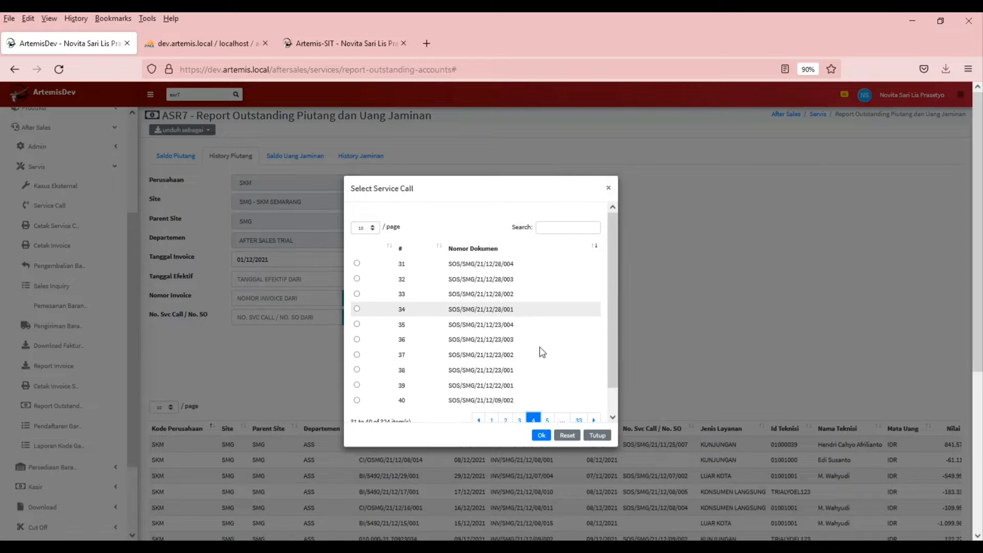
- Search the service calls for 22/01/06, try selecting the eighth entry, and close the lookup without applying it
left_click(555, 229)
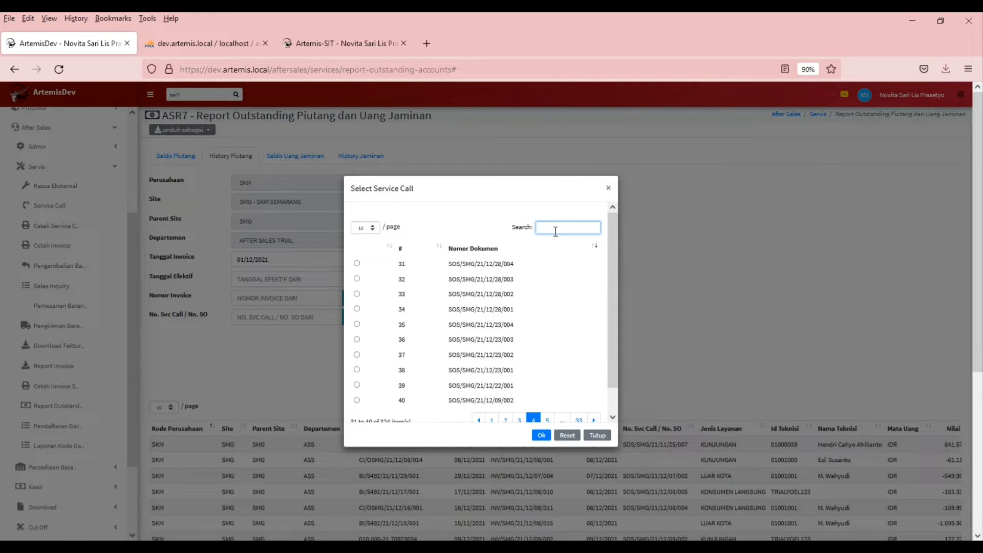
type("21")
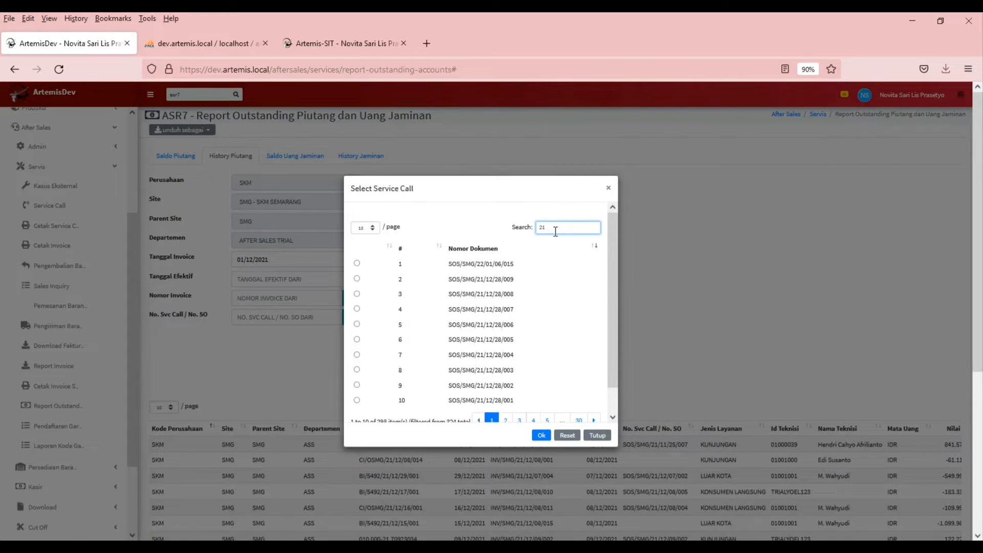
key("BackSpace")
type("2/")
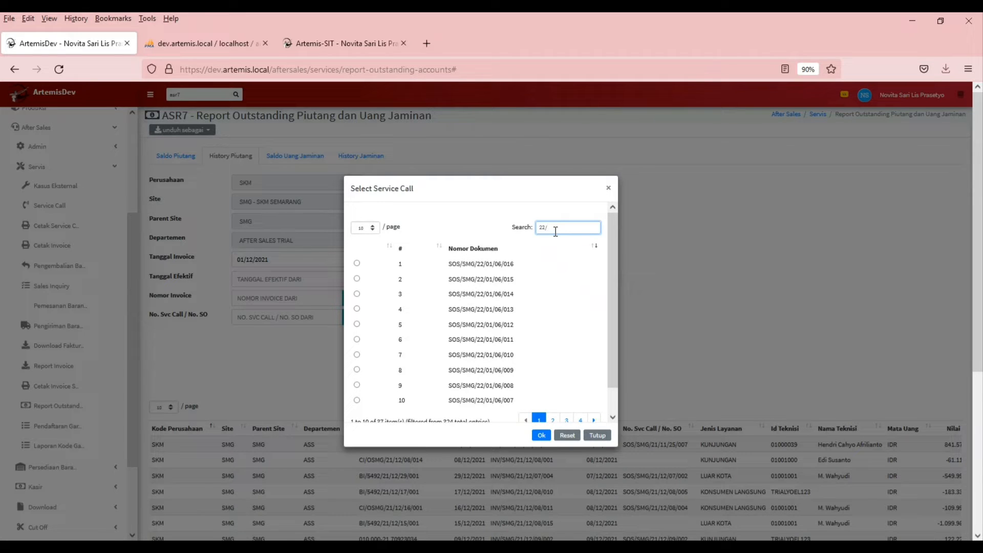
type("01/06")
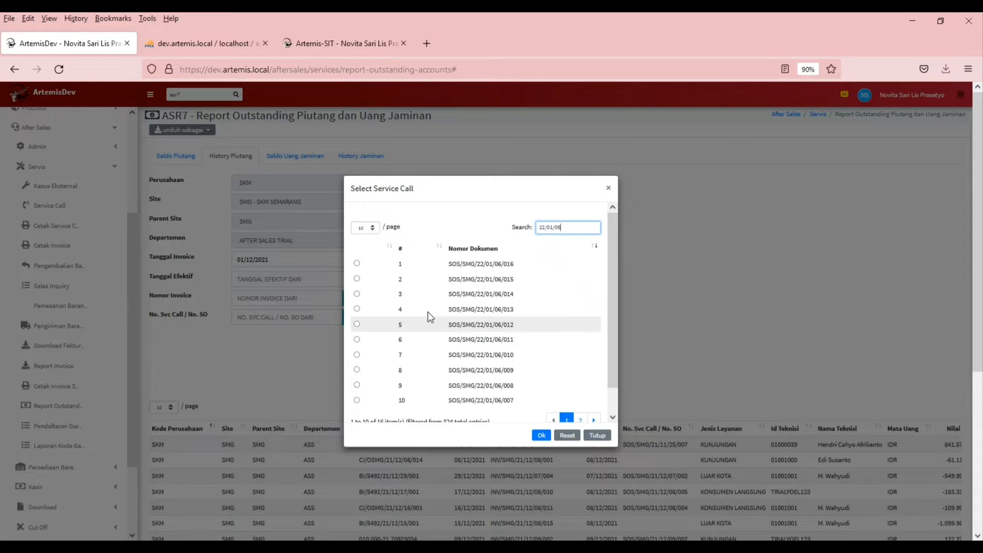
scroll(492, 328, "down", 1)
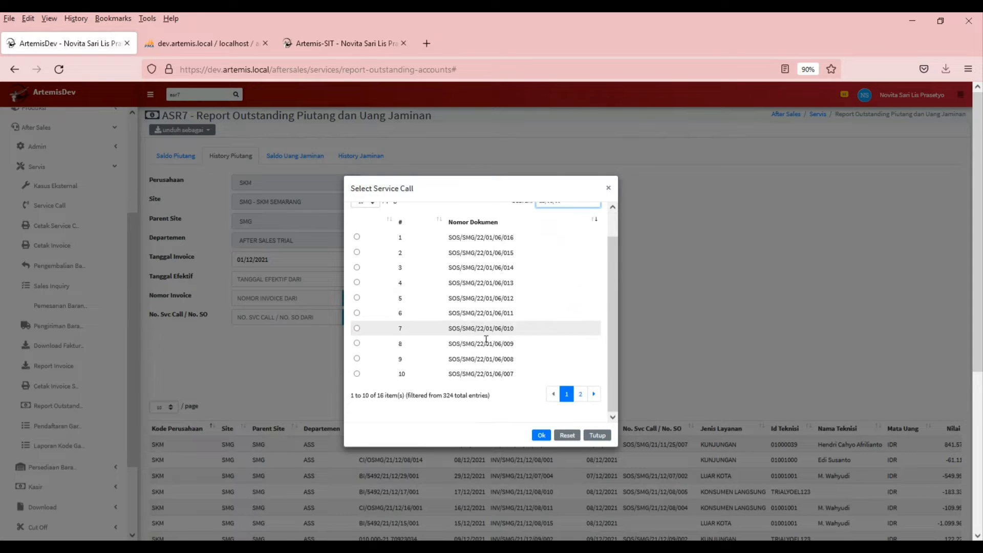
left_click(357, 343)
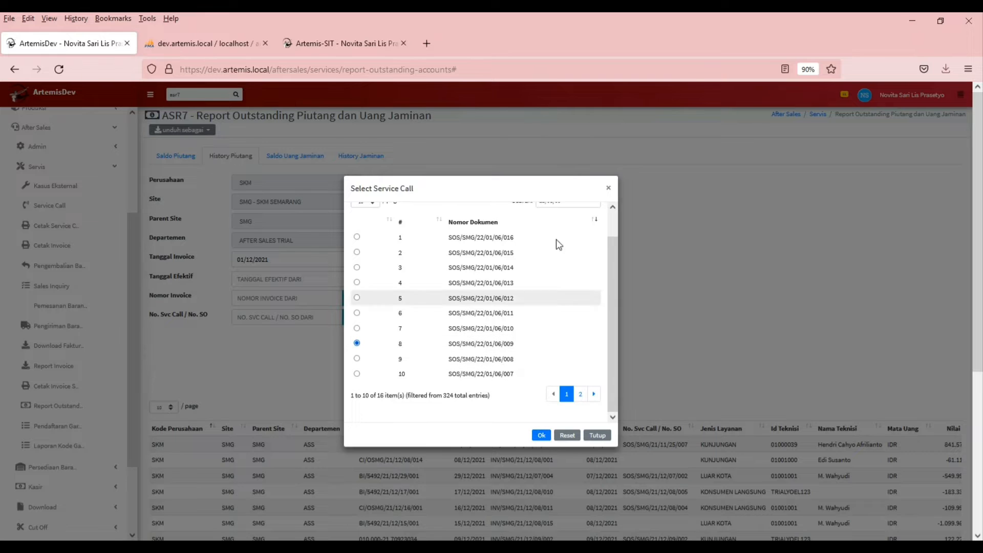
left_click(608, 191)
- Review the receivable history results and point out the Transaksi numbers in the first two rows
scroll(608, 189, "down", 4)
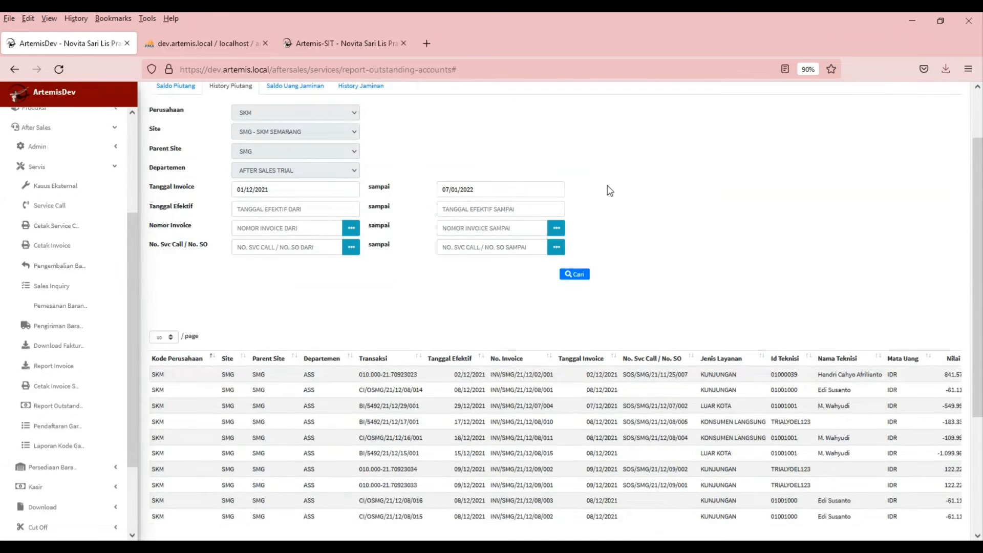
scroll(324, 288, "down", 3)
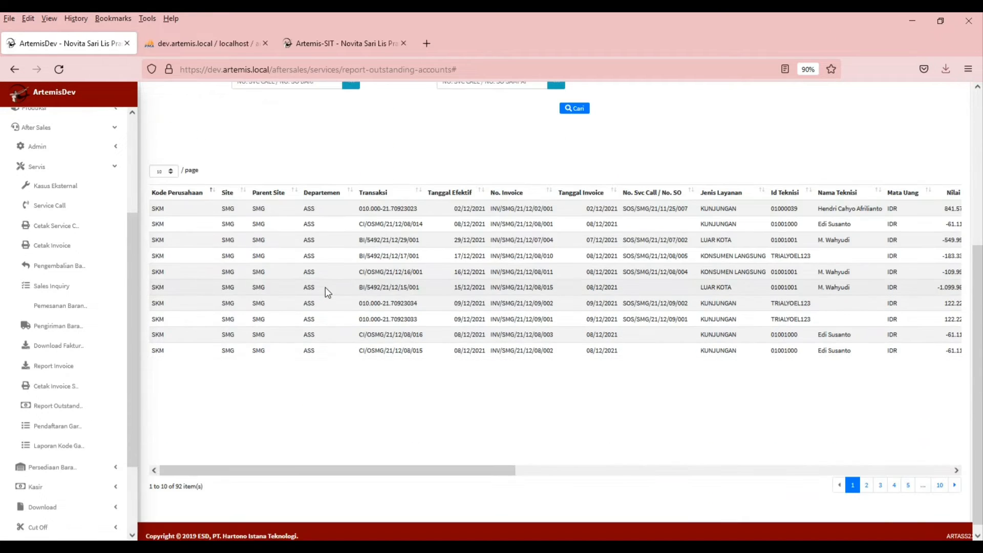
scroll(324, 288, "up", 2)
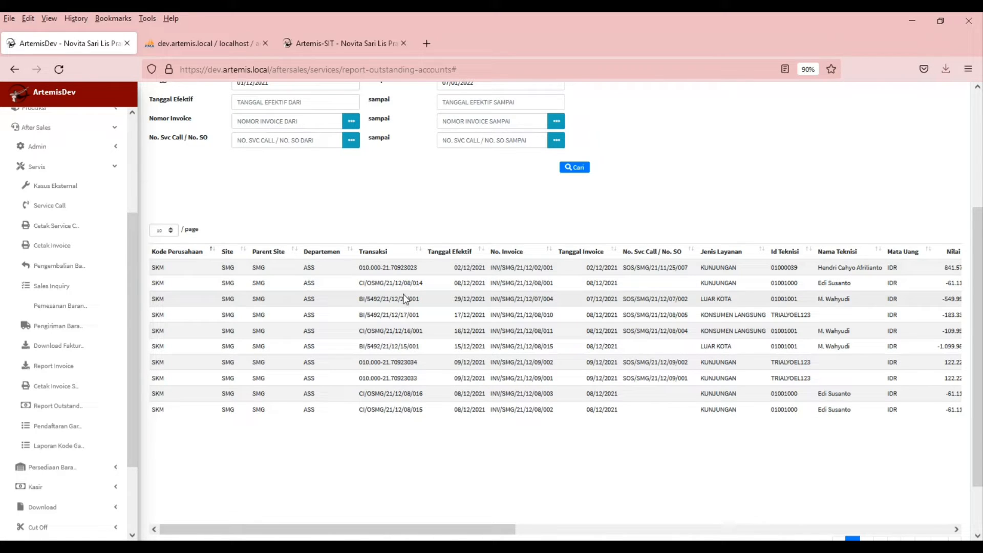
left_click_drag(363, 267, 422, 275)
left_click_drag(359, 284, 412, 289)
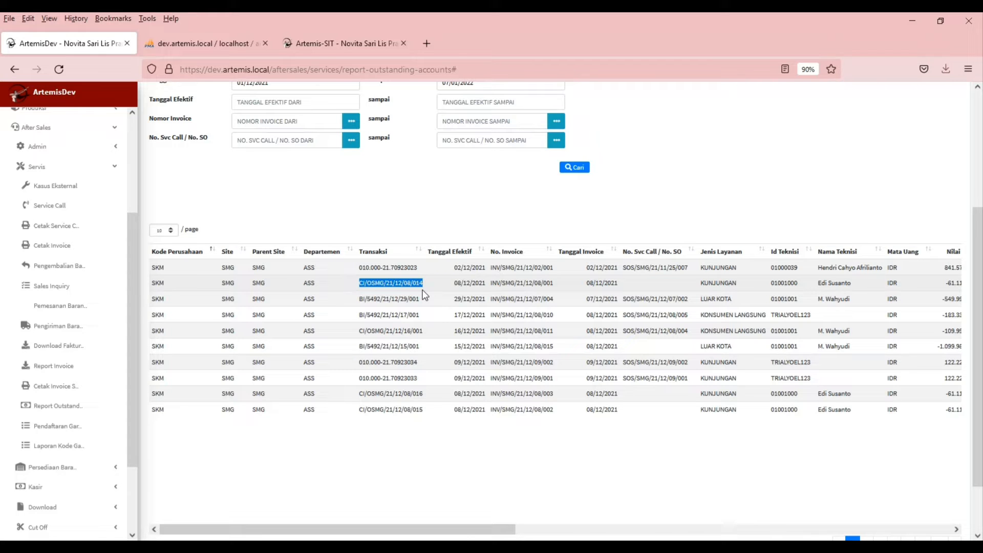
- Examine the remaining history columns through Tcode - Nama Menu, pointing out the Nilai amounts in the first rows
left_click_drag(463, 529, 602, 529)
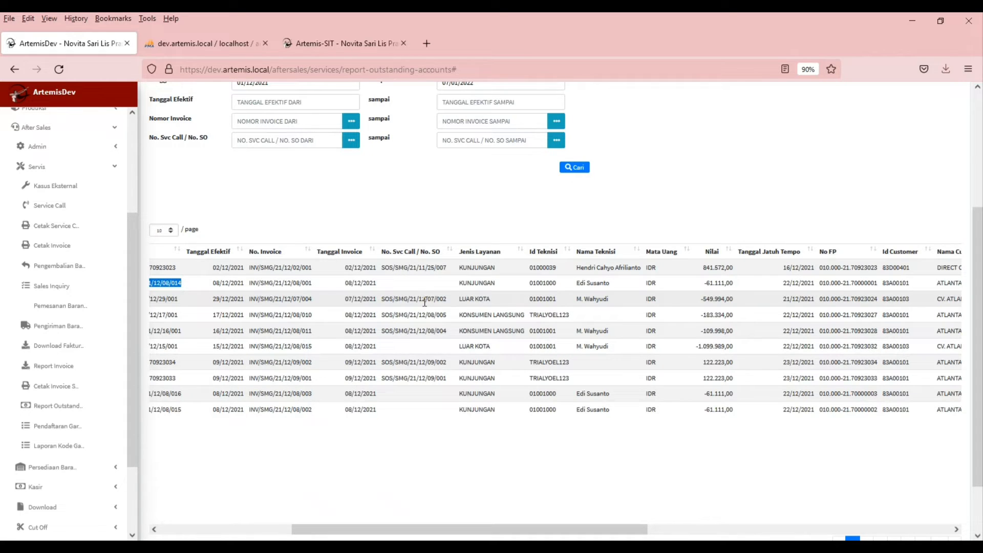
left_click_drag(576, 535, 669, 533)
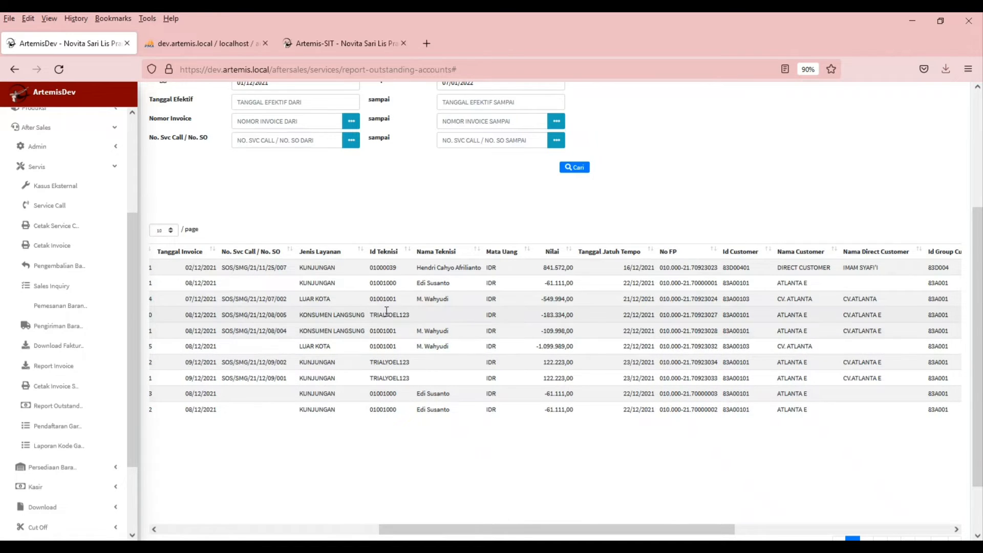
left_click_drag(520, 533, 644, 512)
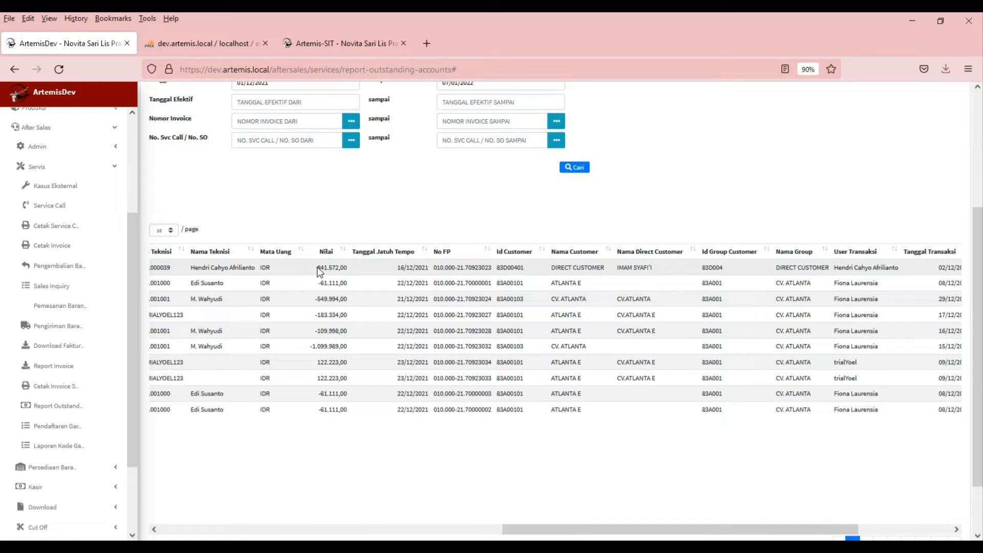
left_click_drag(317, 267, 367, 282)
left_click_drag(547, 528, 684, 523)
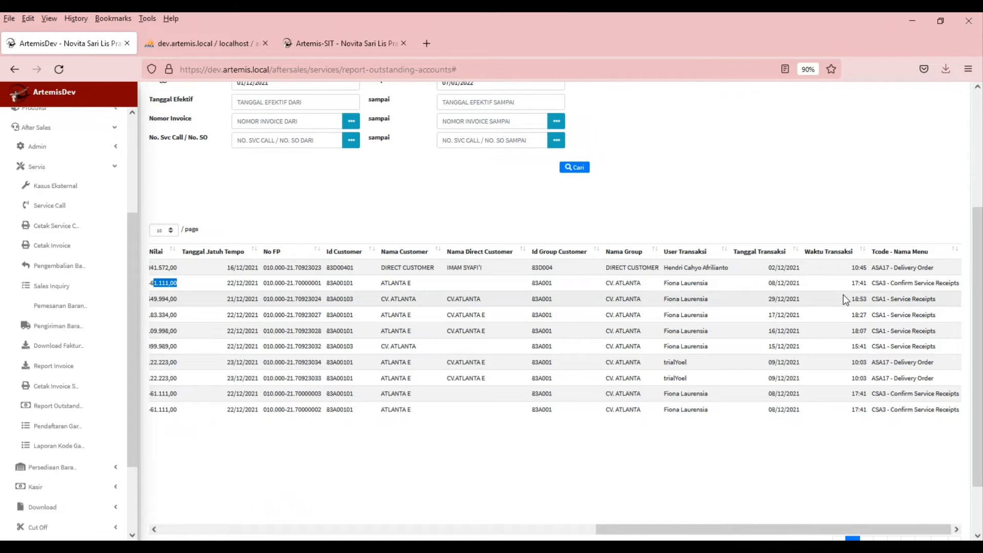
scroll(845, 300, "up", 1)
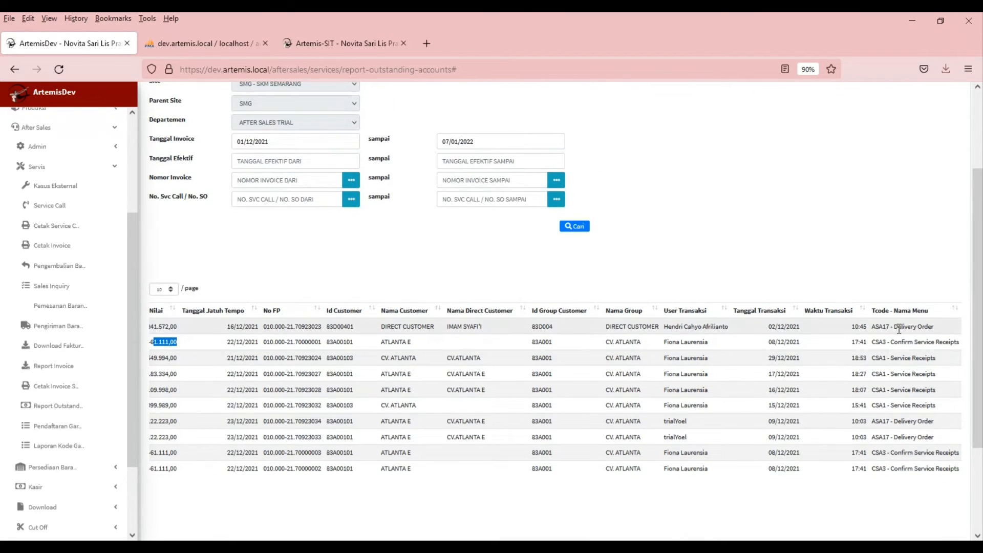
scroll(899, 329, "down", 1)
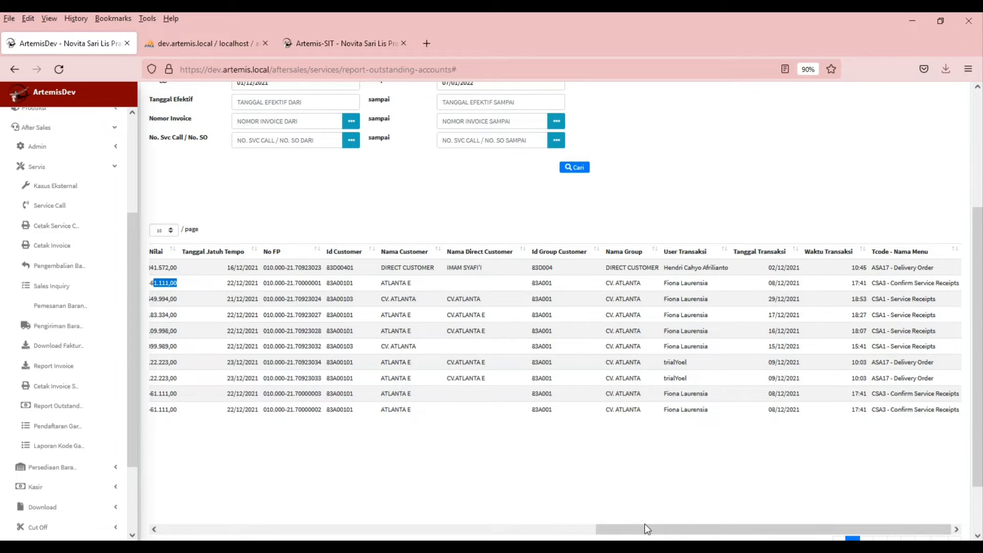
- Export the receivable history as an XLSX report and return to the ASR7 report page
left_click_drag(644, 524, 380, 519)
left_click(248, 528)
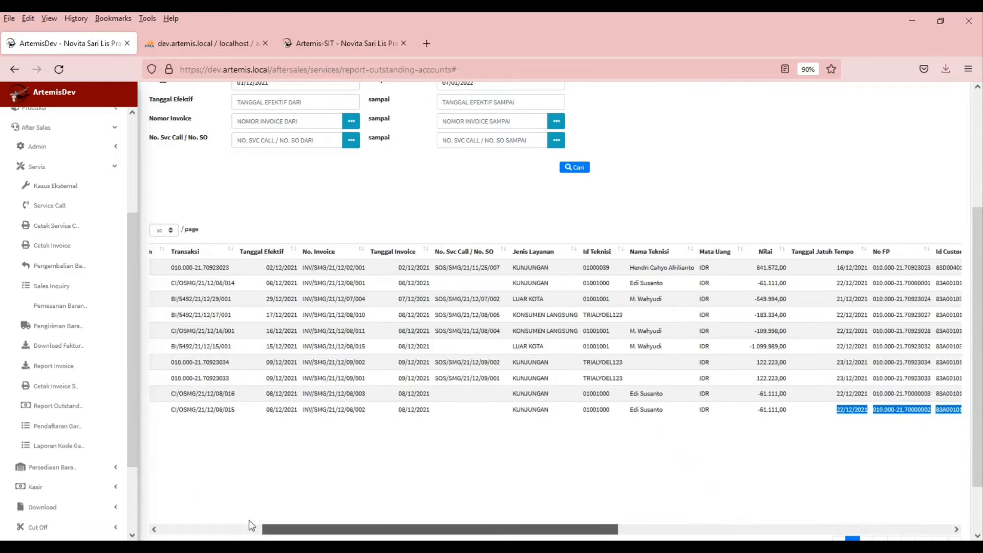
scroll(178, 406, "up", 3)
left_click(193, 137)
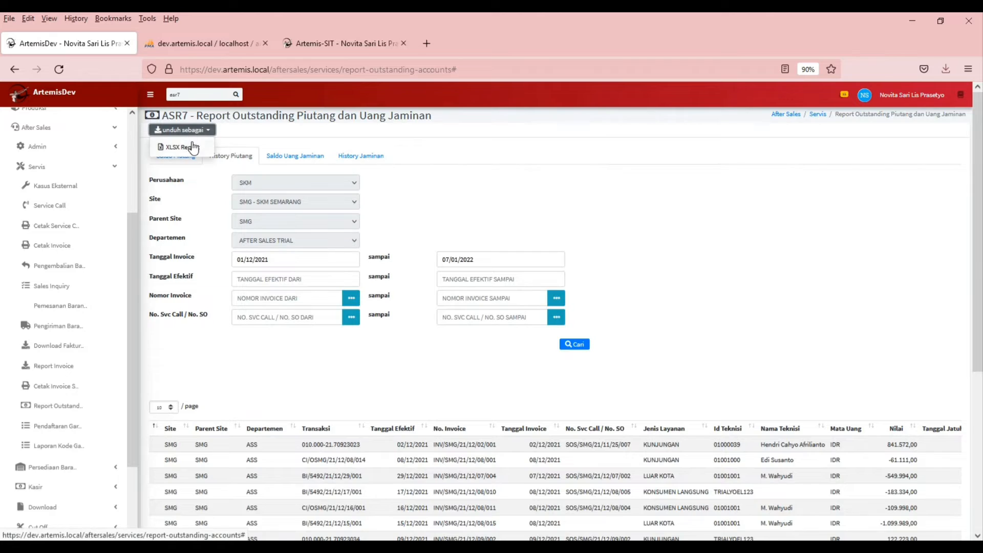
left_click(198, 151)
left_click(94, 46)
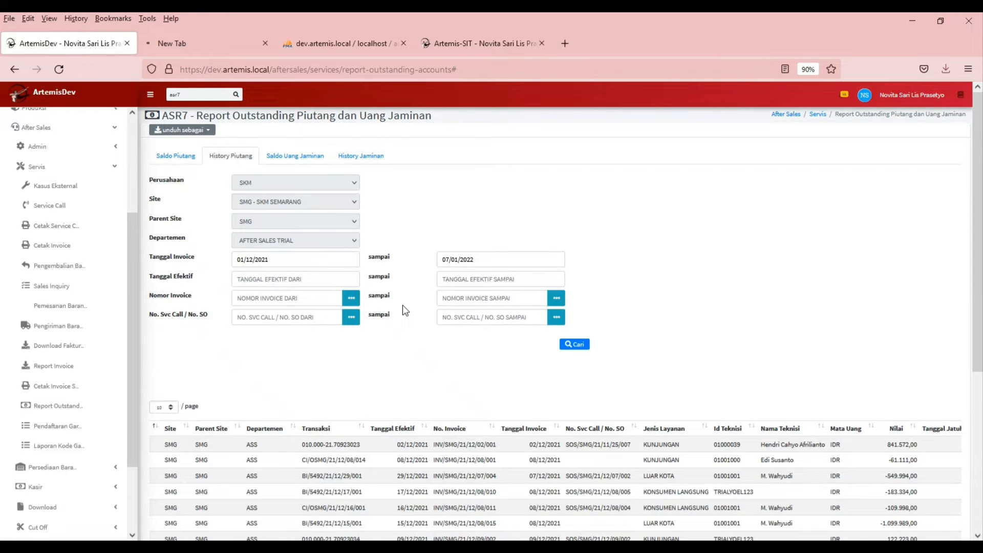
scroll(403, 305, "down", 5)
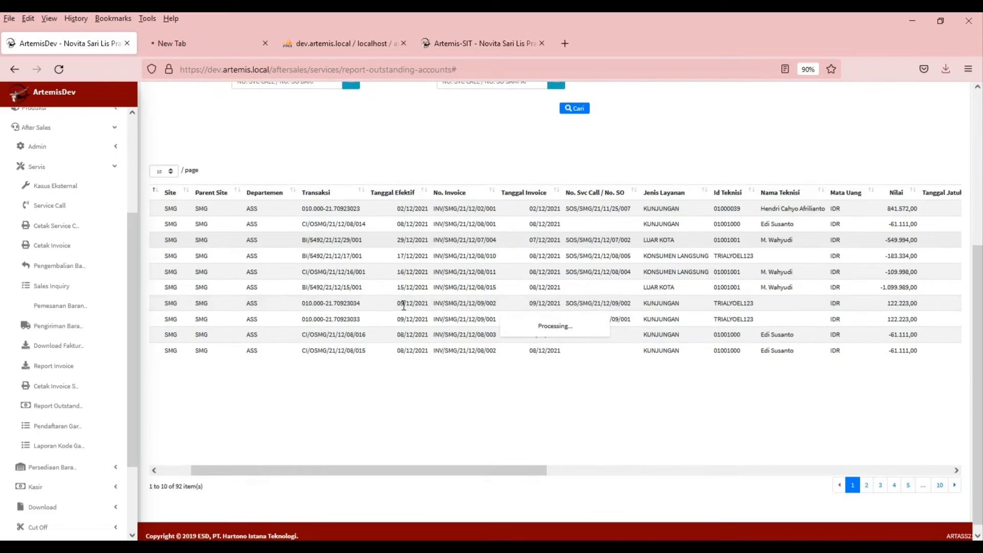
scroll(404, 305, "up", 2)
scroll(404, 305, "up", 3)
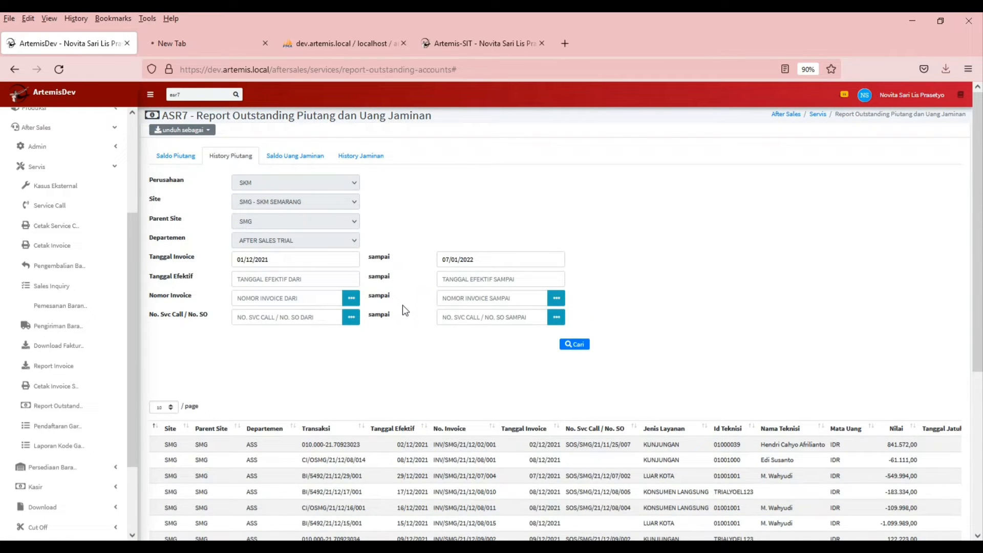
scroll(402, 305, "down", 1)
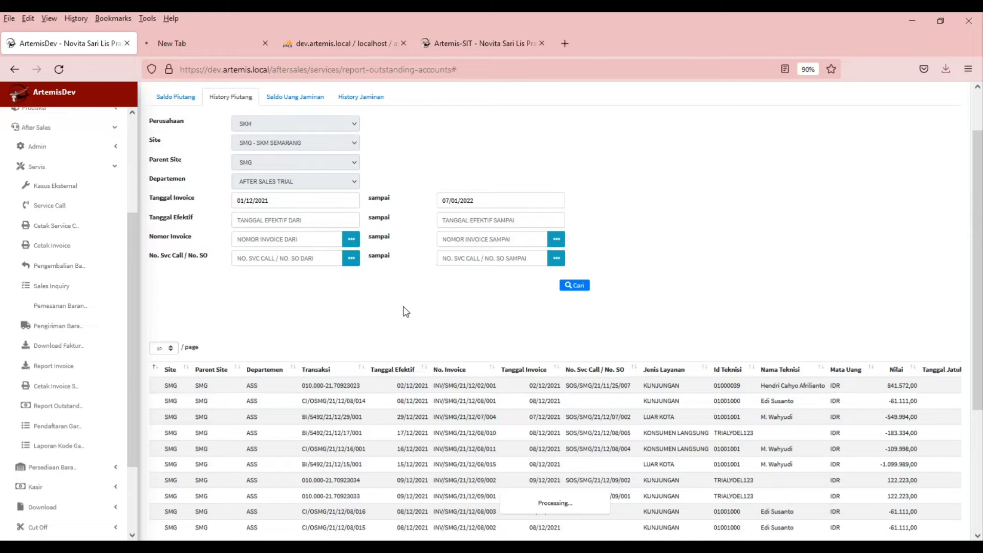
scroll(406, 311, "down", 1)
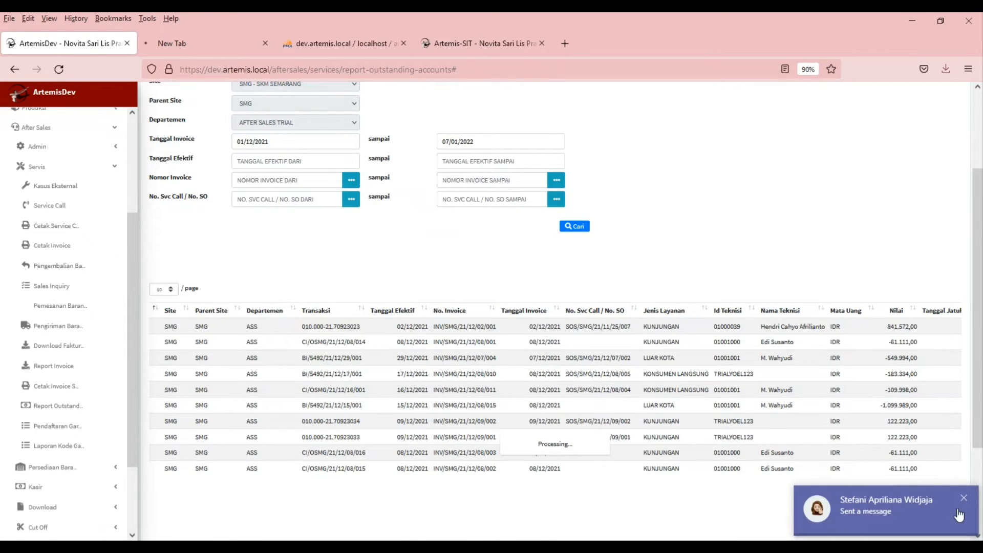
left_click(963, 497)
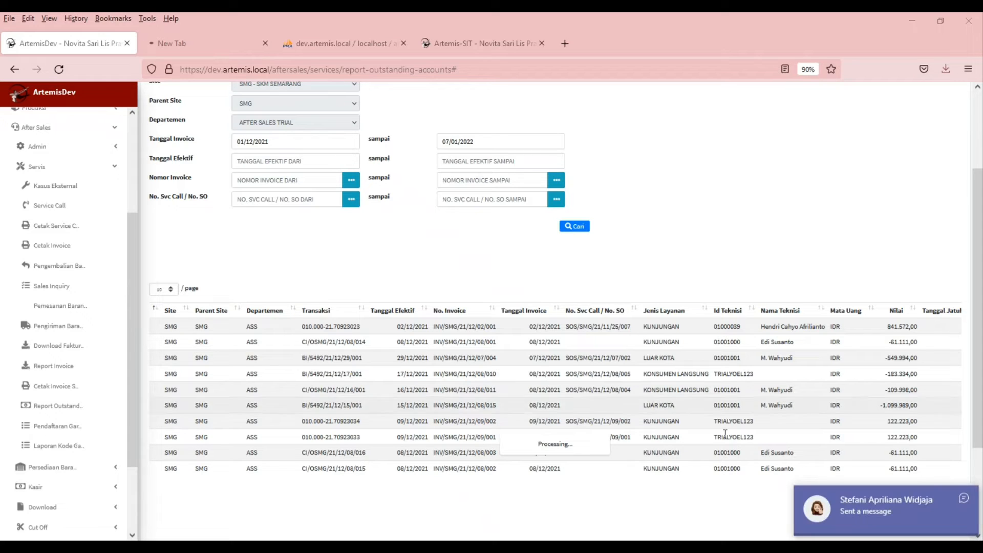
left_click(963, 499)
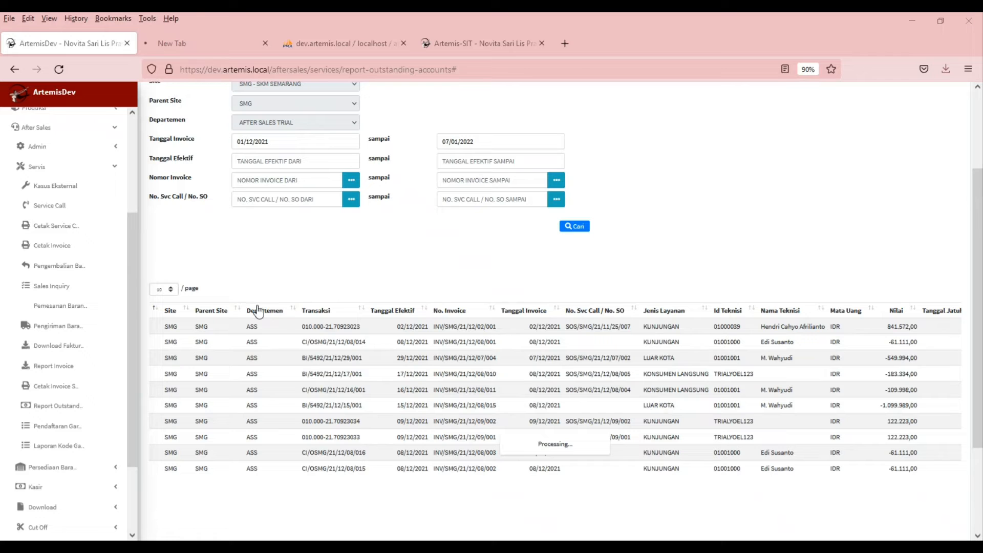
scroll(258, 311, "up", 3)
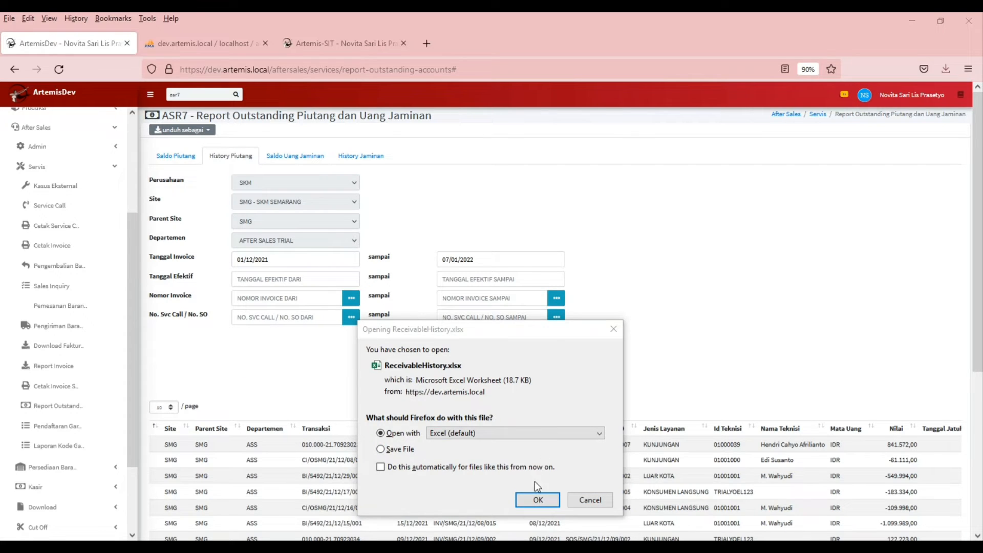
- Open ReceivableHistory.xlsx in Excel with editing enabled and look through its columns
left_click(534, 499)
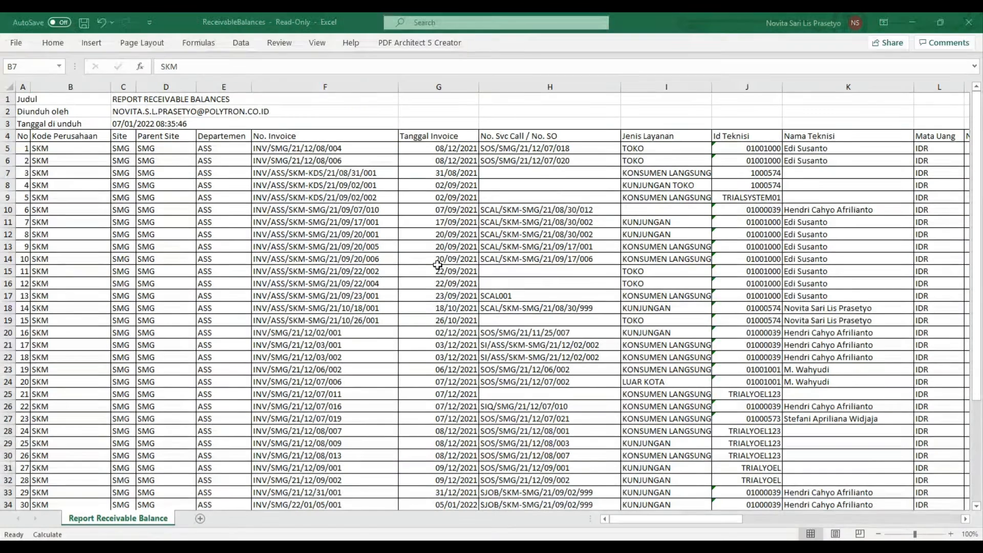
left_click(315, 223)
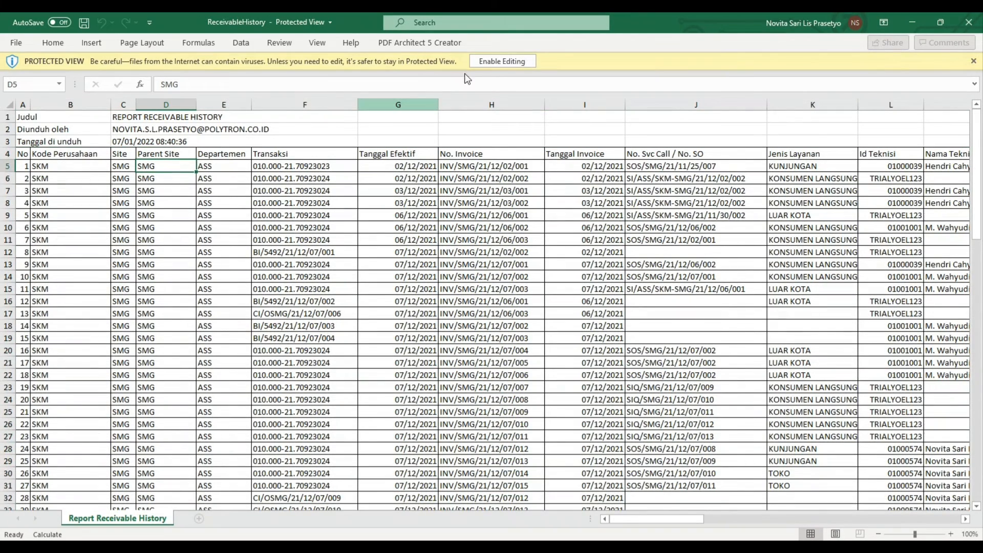
left_click(499, 62)
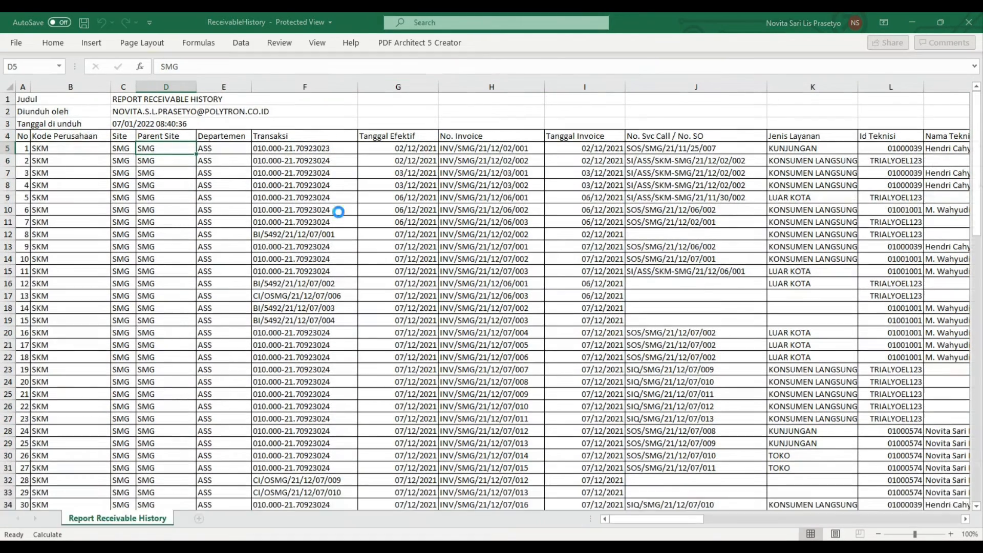
left_click(50, 164)
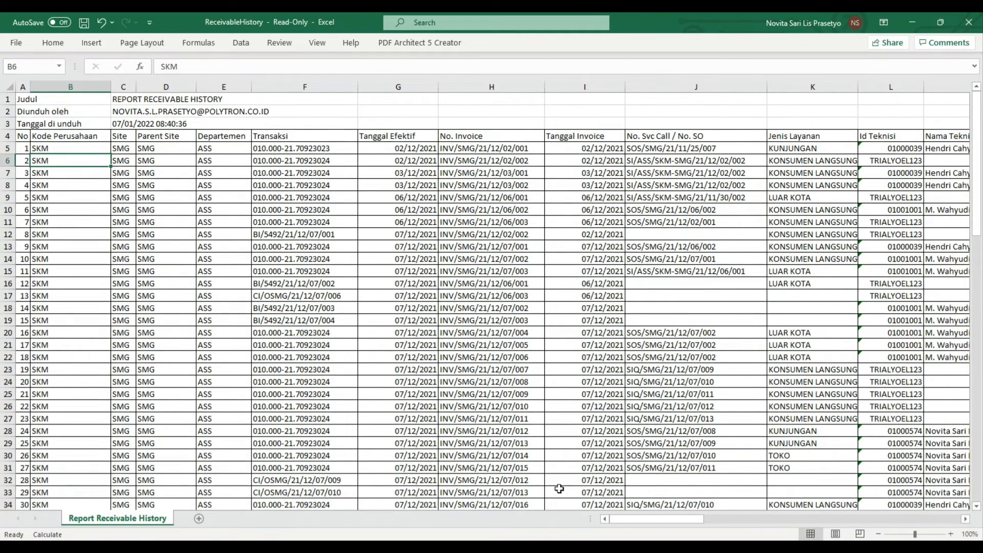
left_click_drag(648, 520, 860, 533)
- Switch back to Firefox and view the Parent Site and Report_type options of the Saldo Uang Jaminan report
key("alt+Tab")
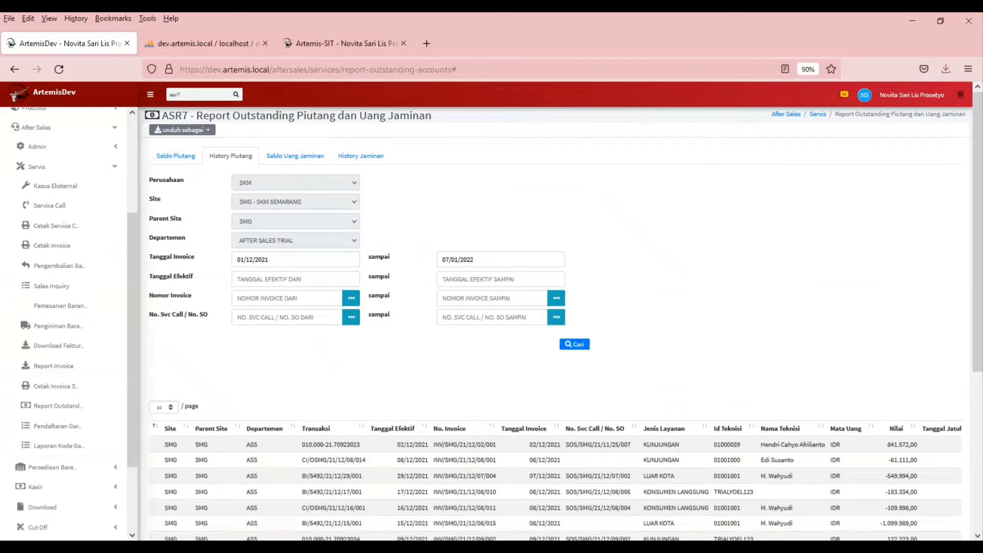
left_click(295, 156)
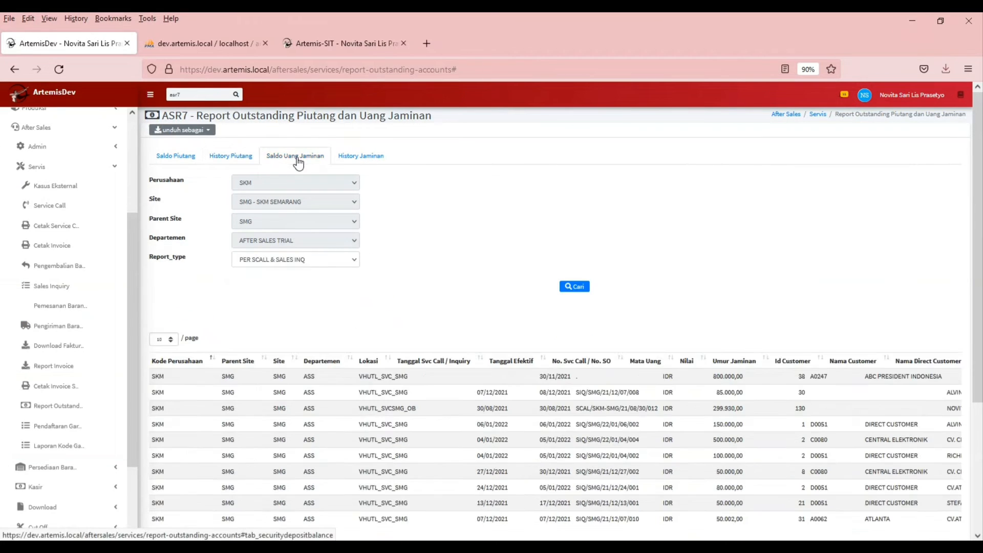
scroll(334, 288, "down", 1)
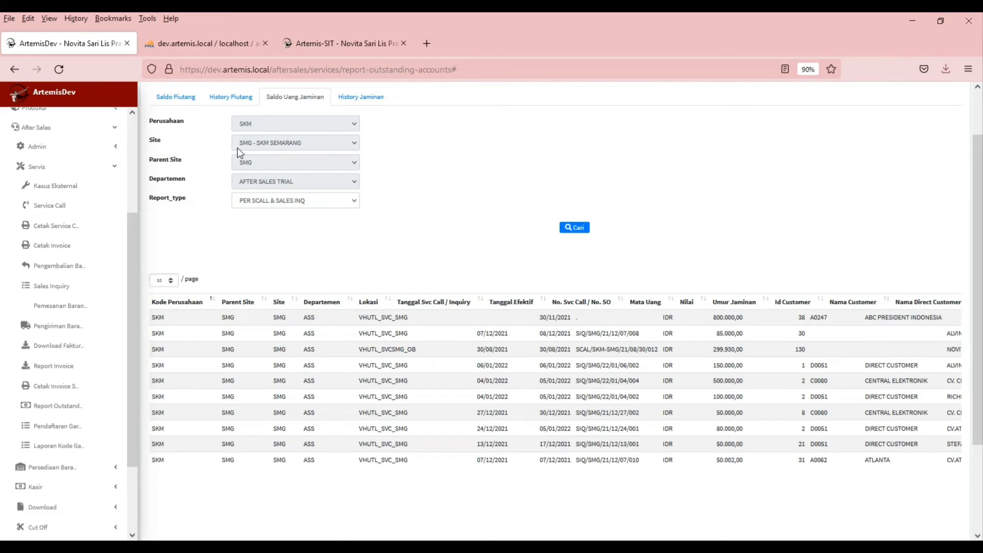
left_click(294, 164)
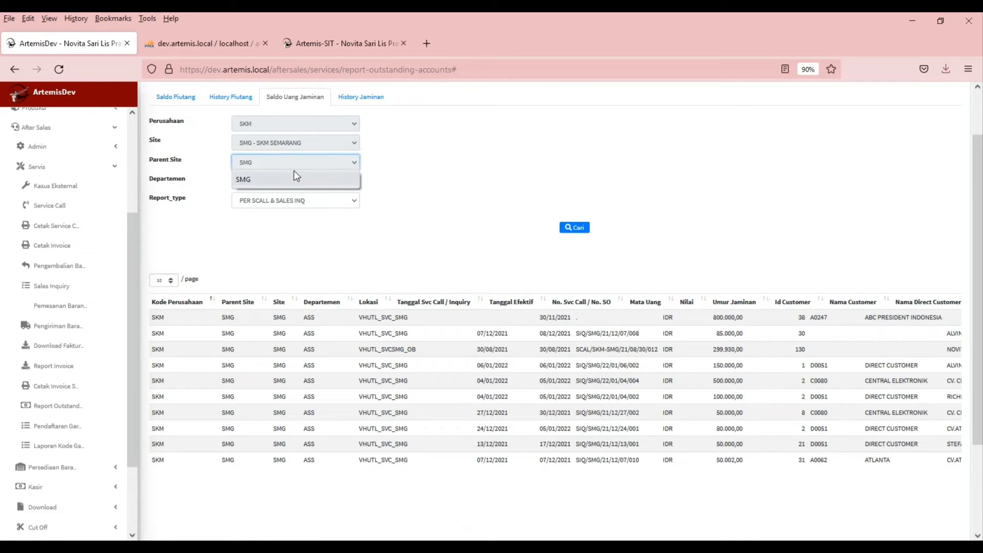
left_click(287, 180)
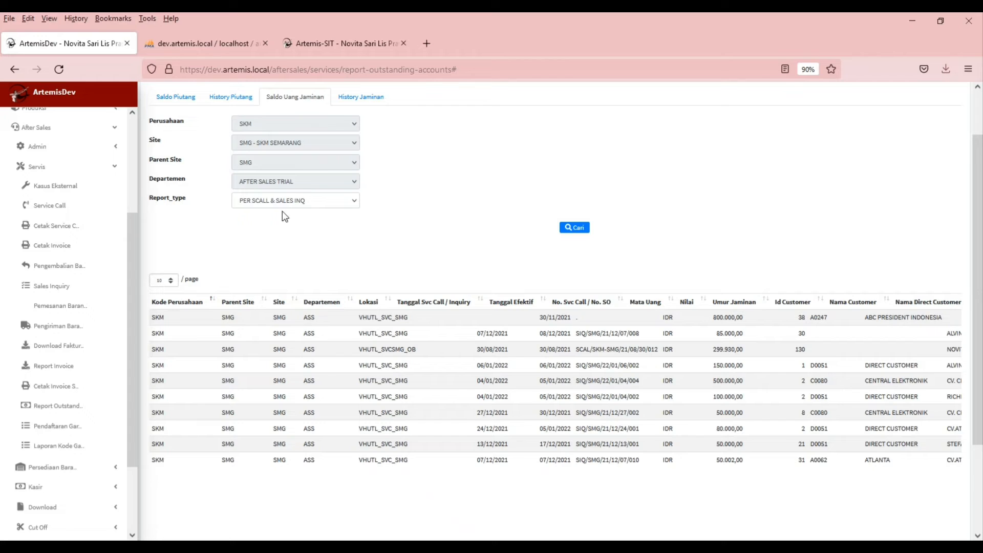
left_click(337, 202)
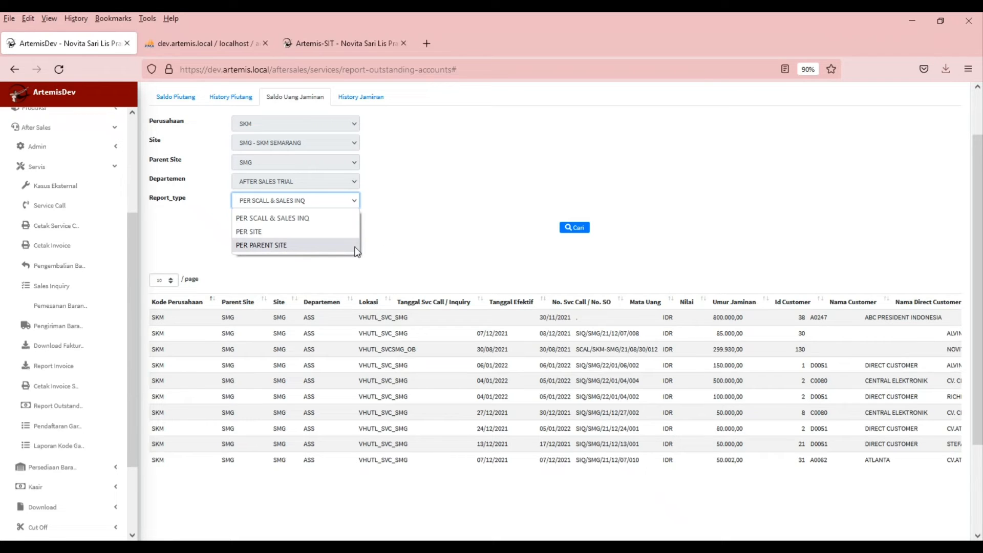
left_click(446, 229)
- Examine the deposit balance columns, pointing out the Lokasi code in the third row and the Id Customer in the fourth row
scroll(444, 223, "down", 2)
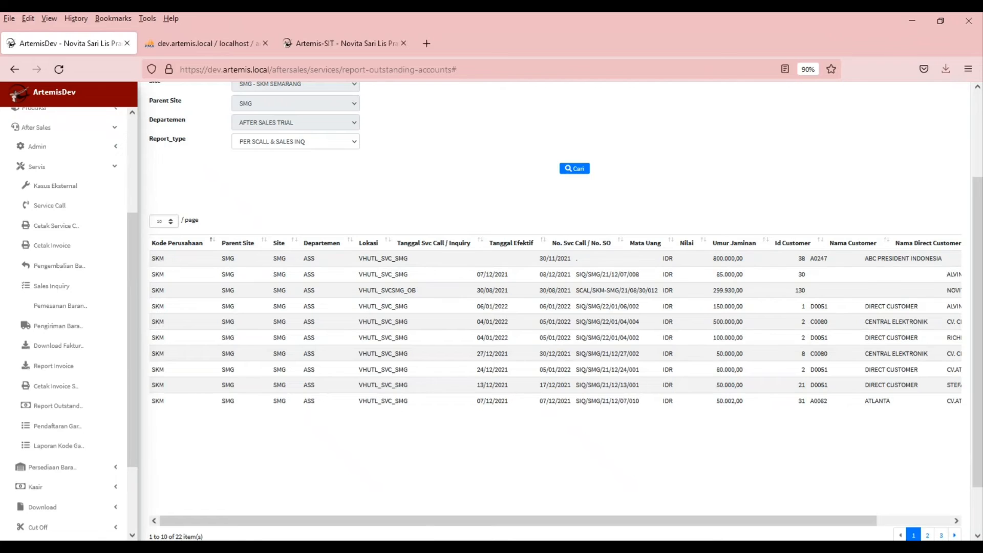
left_click_drag(423, 520, 455, 520)
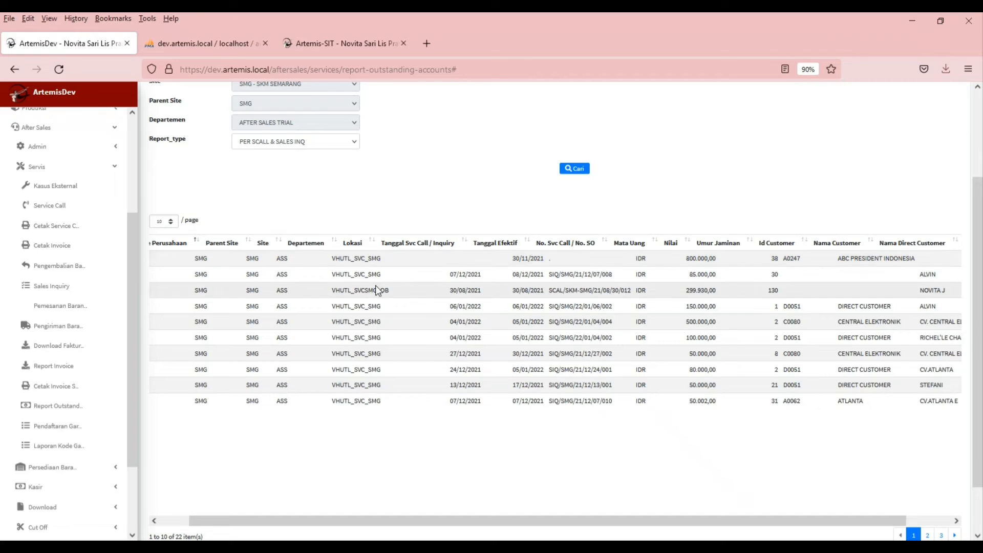
left_click_drag(378, 290, 388, 291)
left_click_drag(333, 290, 378, 291)
left_click(389, 292)
left_click_drag(502, 518, 522, 521)
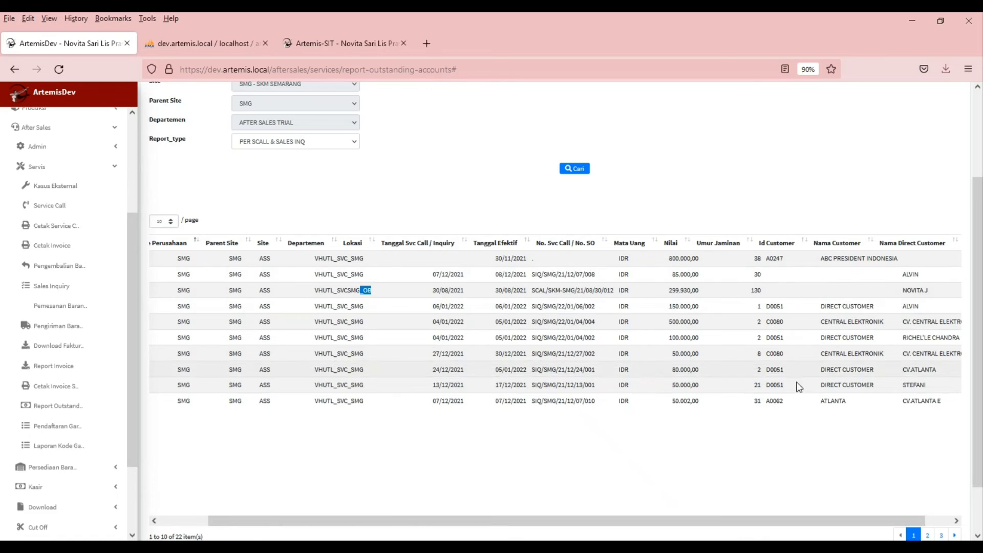
left_click_drag(770, 306, 792, 307)
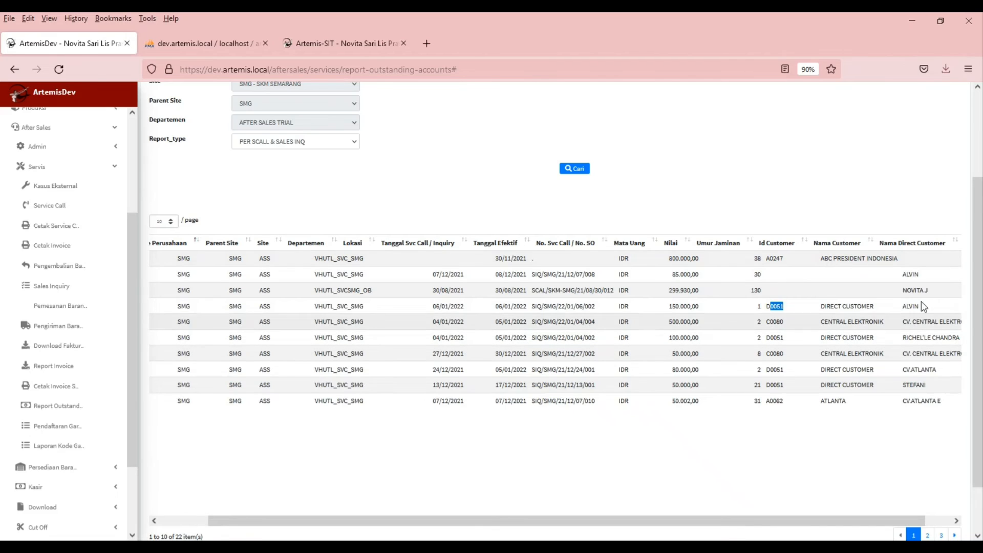
left_click_drag(846, 516, 876, 514)
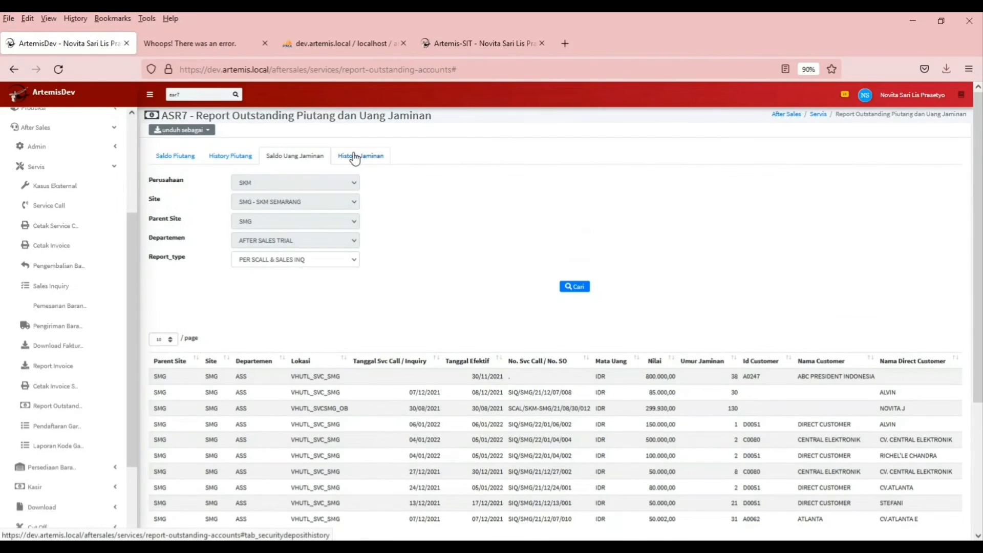
- Run a History Jaminan search without date filters and inspect the Tanggal Deposit and Tanggal Efektif range fields
left_click(355, 158)
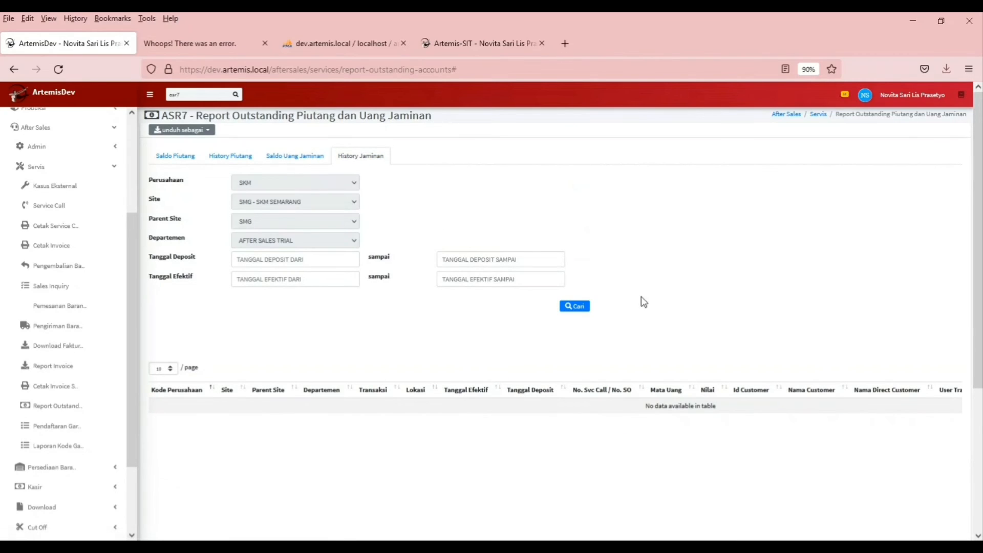
left_click(575, 306)
scroll(361, 215, "down", 2)
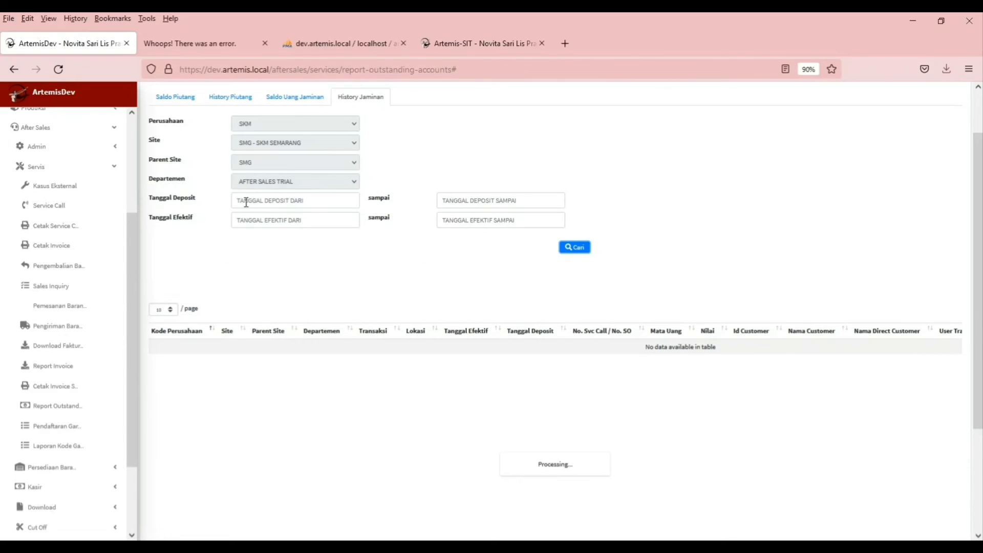
left_click(290, 201)
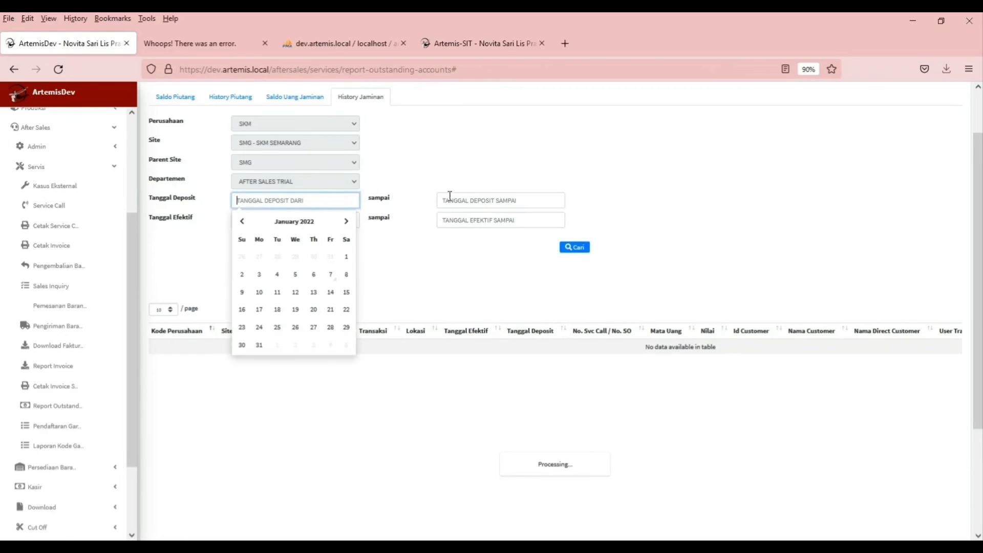
left_click(467, 199)
left_click(251, 219)
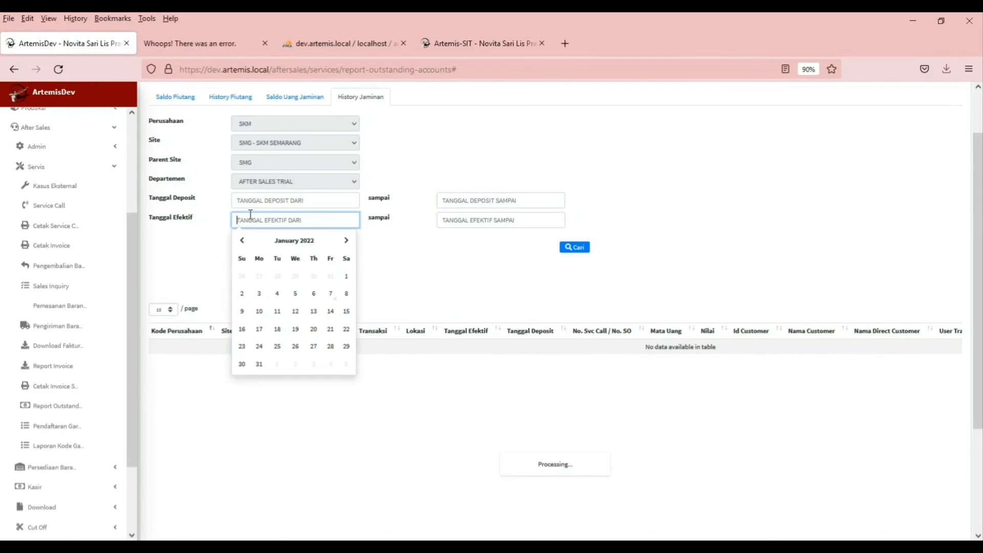
left_click(466, 221)
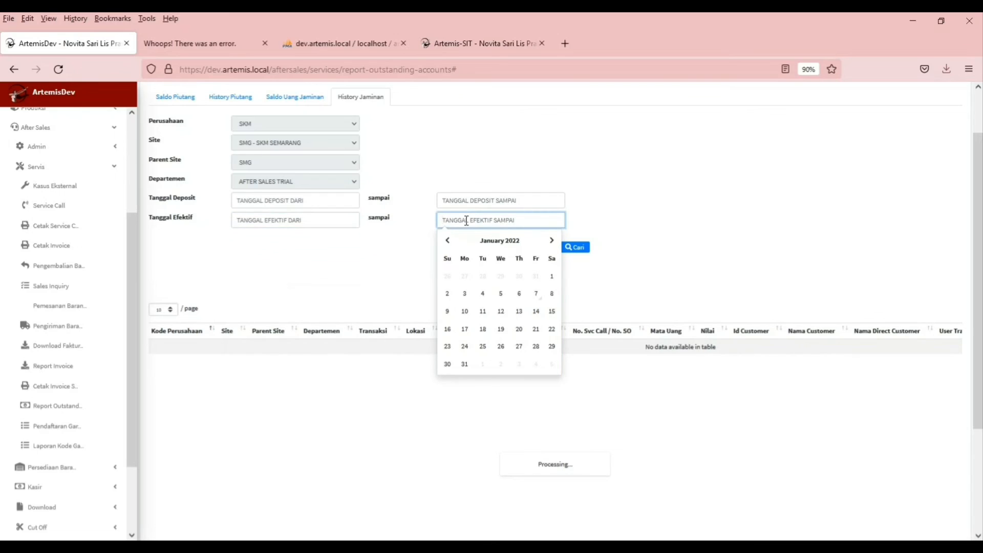
- Set the Tanggal Deposit range from 01/01/2022 to 07/01/2022 and search the deposit history
left_click(323, 198)
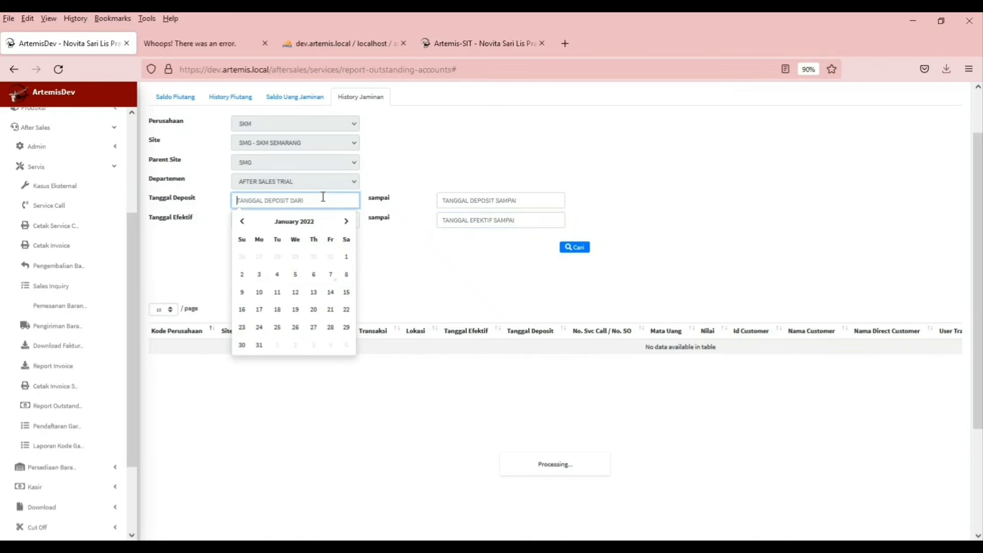
left_click(346, 256)
left_click(475, 200)
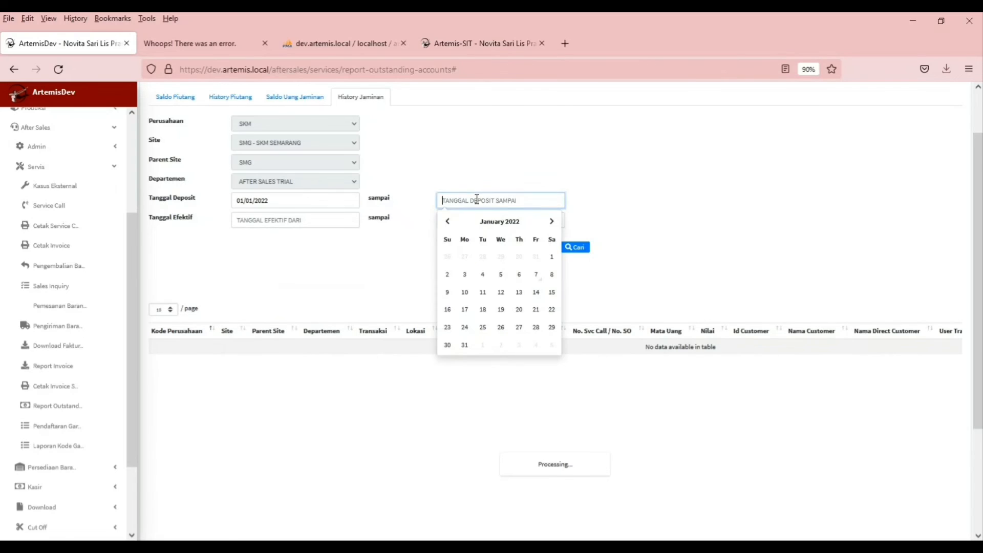
left_click(584, 250)
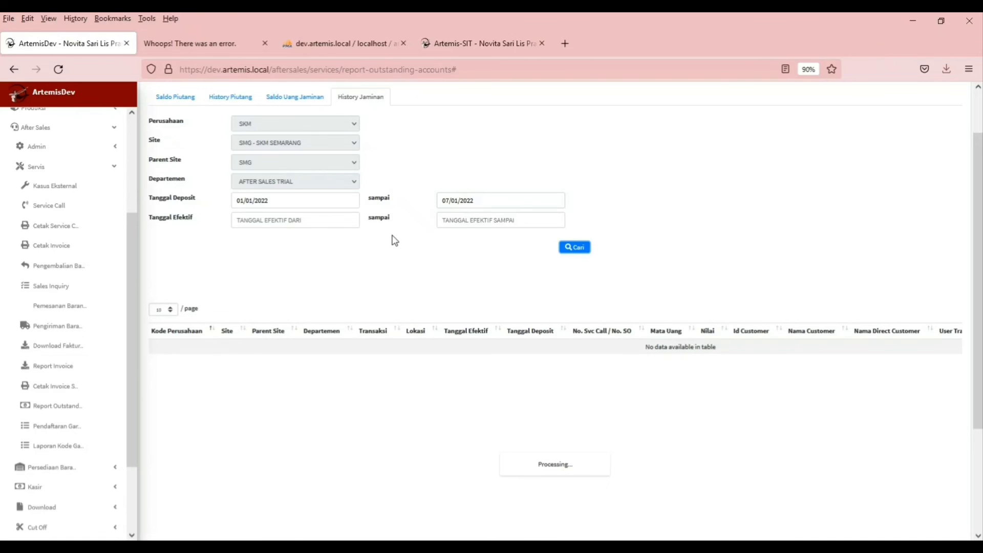
- Examine the deposit history results across all columns through Tcode - Nama Menu and return to the filters
scroll(394, 241, "down", 5)
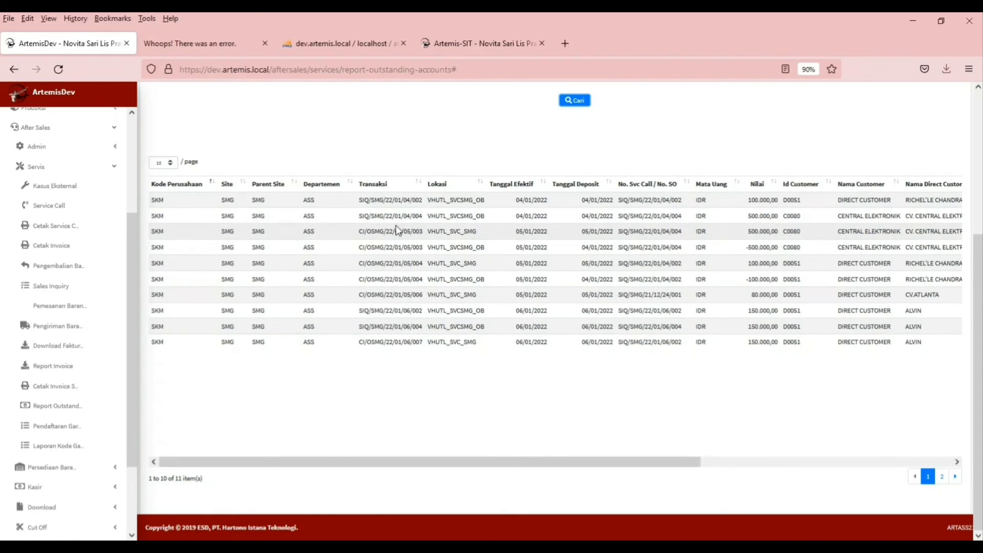
left_click_drag(402, 460, 497, 475)
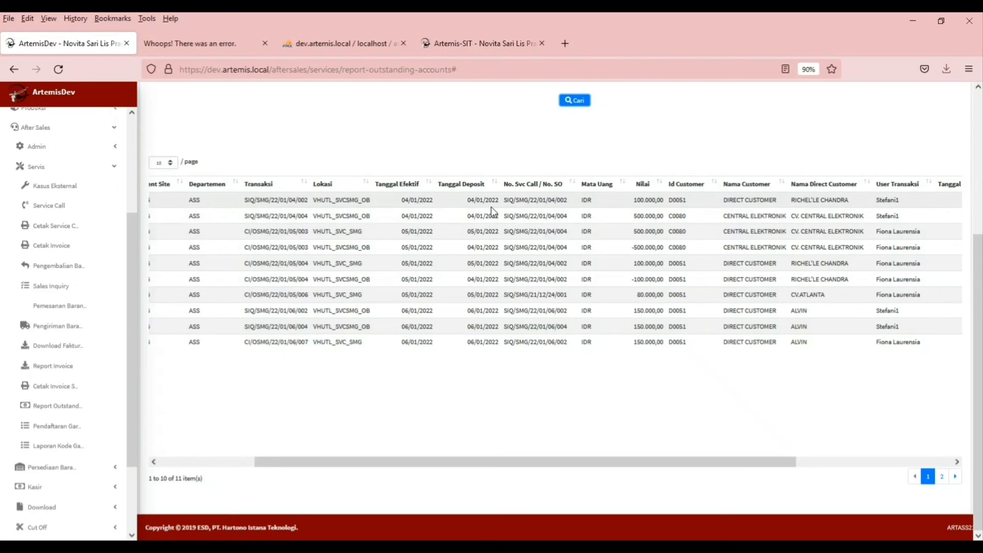
left_click_drag(542, 464, 697, 468)
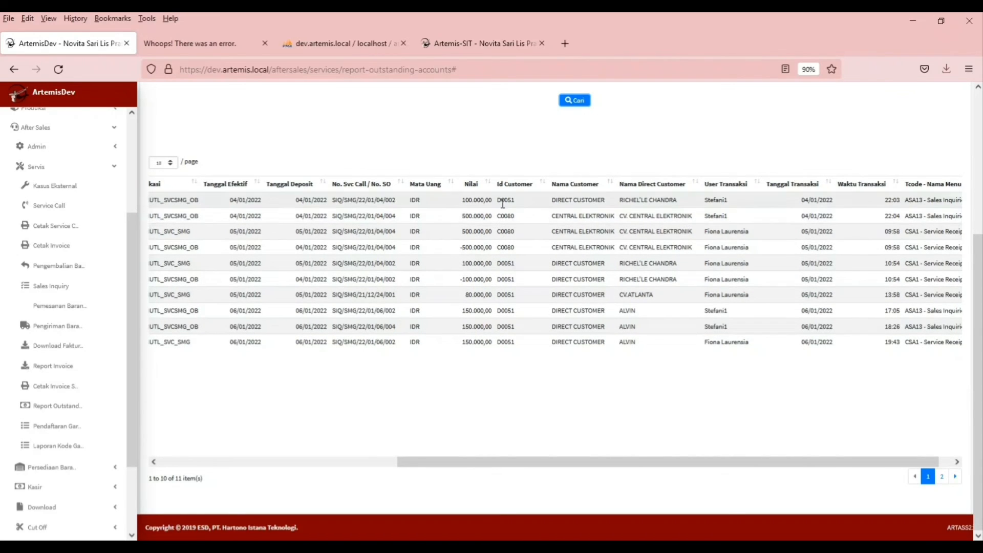
left_click_drag(546, 463, 633, 466)
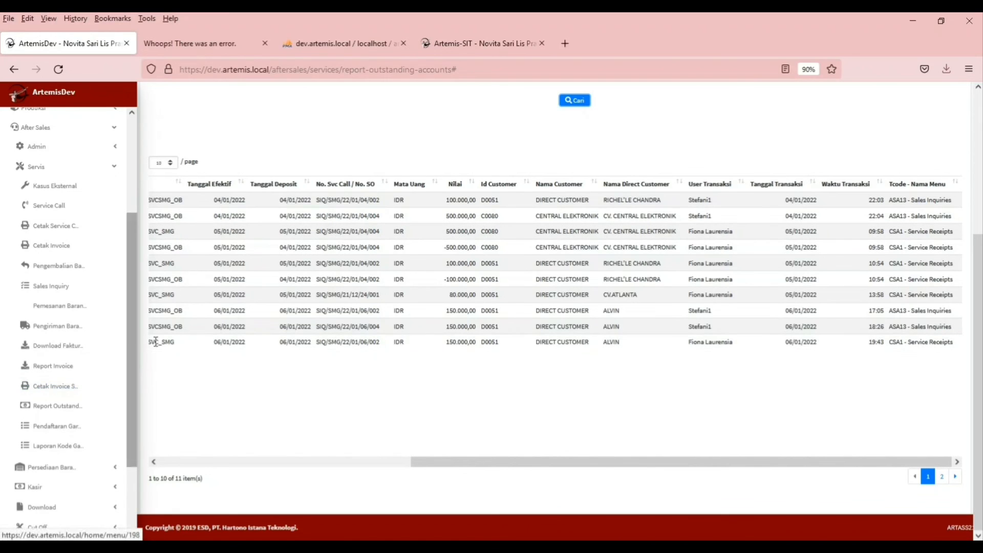
left_click_drag(498, 459, 201, 439)
scroll(197, 399, "up", 4)
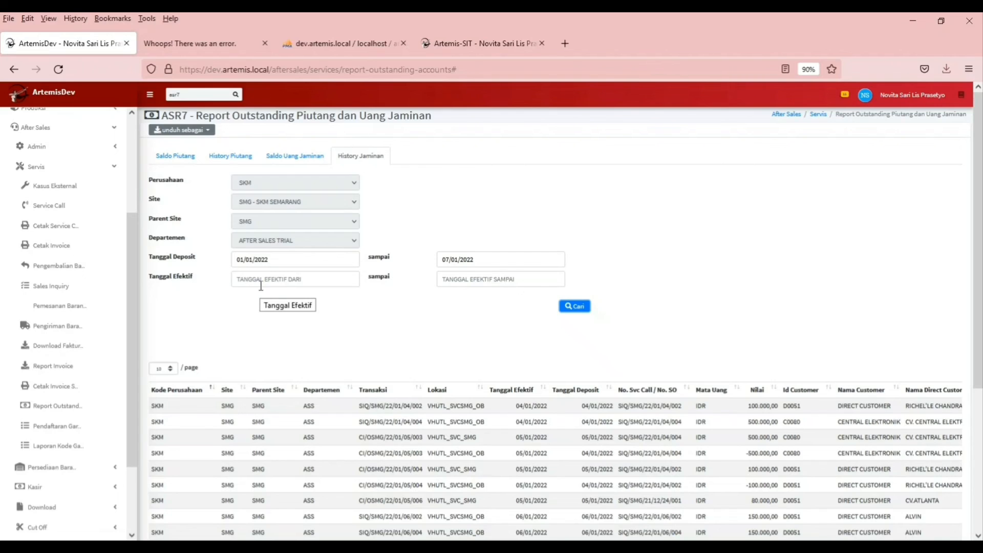
scroll(261, 285, "down", 2)
scroll(261, 289, "up", 2)
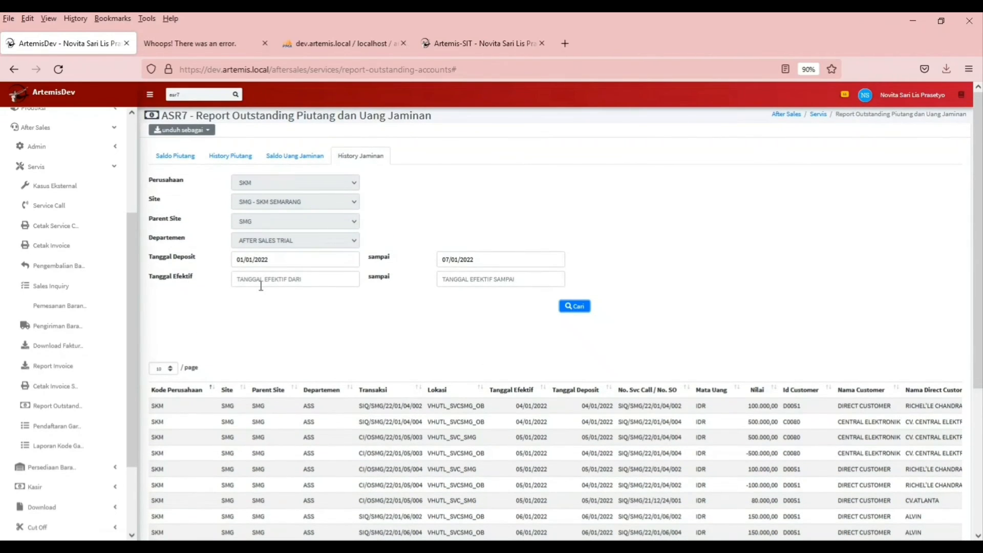